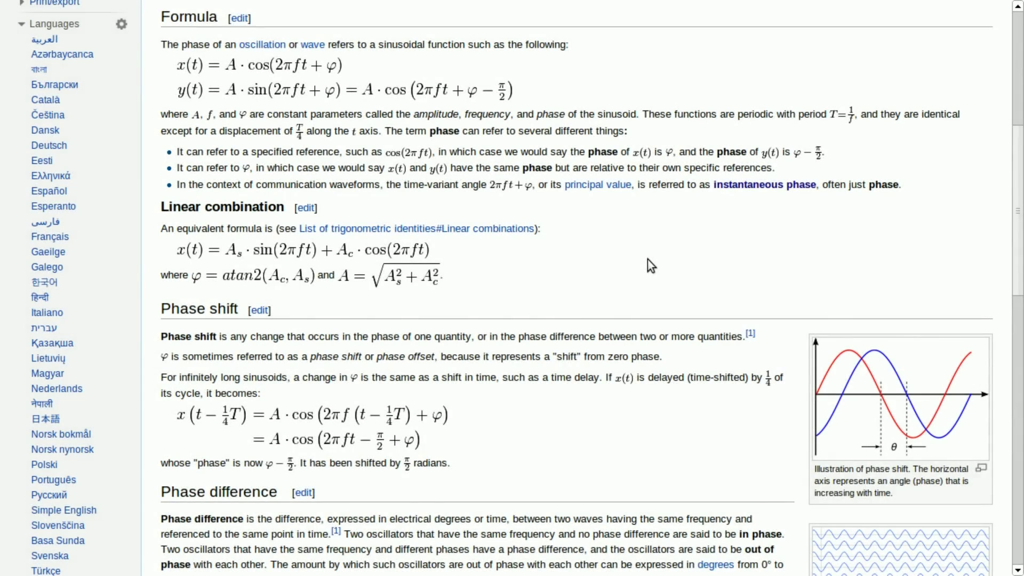
- Examine the in-phase and out-of-phase wave illustrations in the article's Phase difference section
{"action": "scroll", "coordinate": [647, 259], "scroll_direction": "down", "scroll_amount": 3}
{"action": "scroll", "coordinate": [647, 260], "scroll_direction": "down", "scroll_amount": 3}
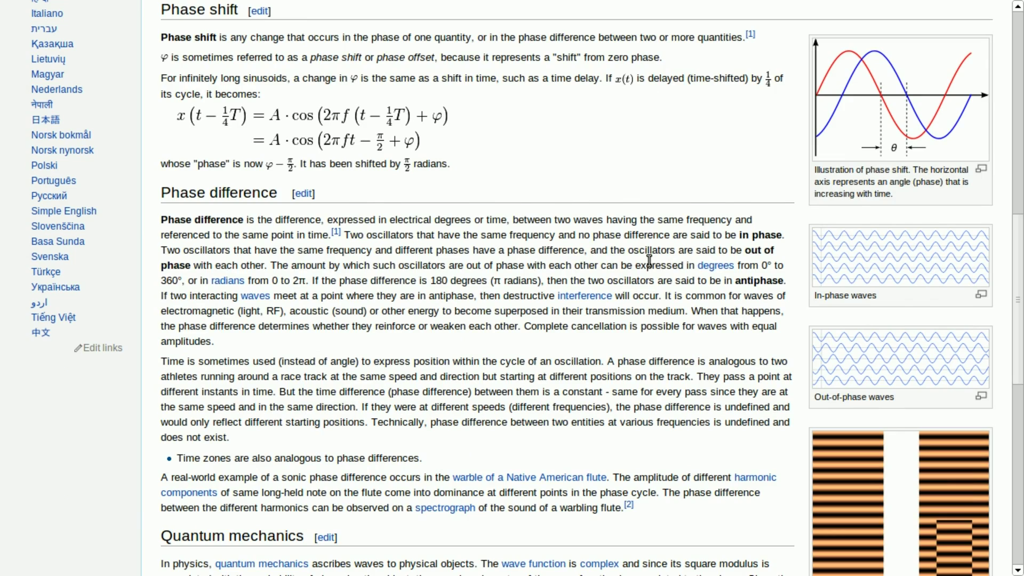
{"action": "left_click", "coordinate": [857, 254]}
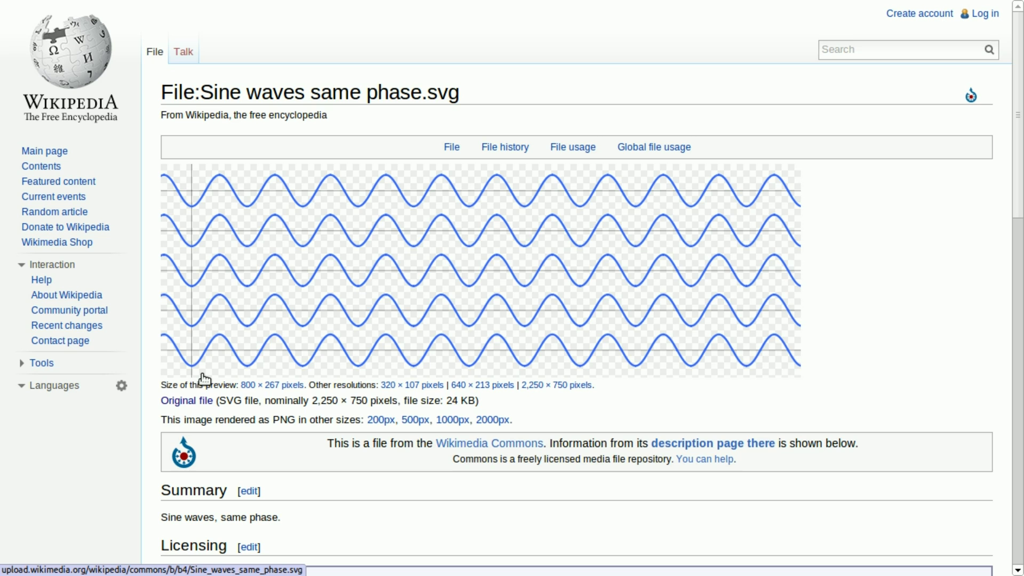
{"action": "key", "text": "alt+Left"}
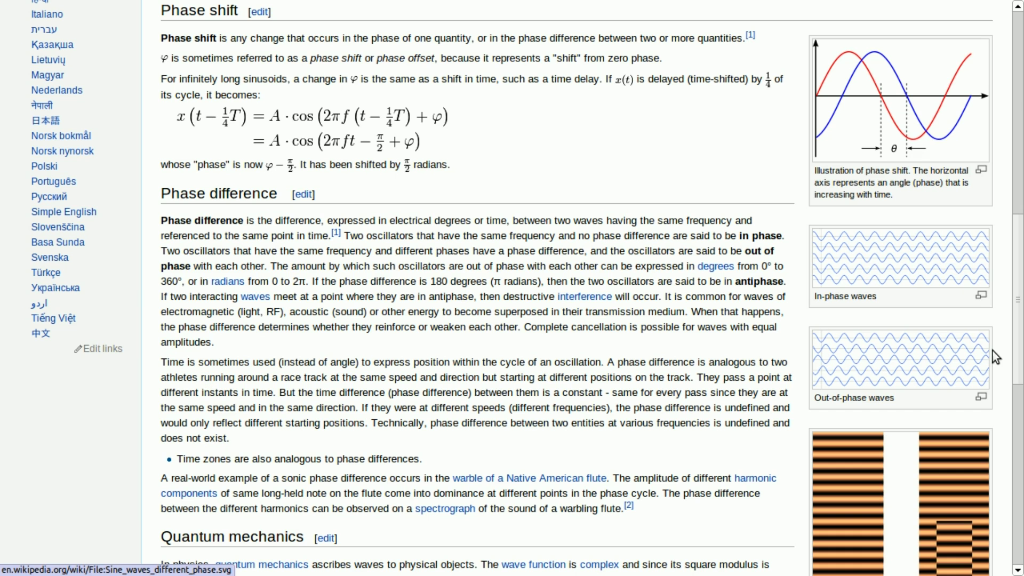
{"action": "left_click", "coordinate": [894, 373]}
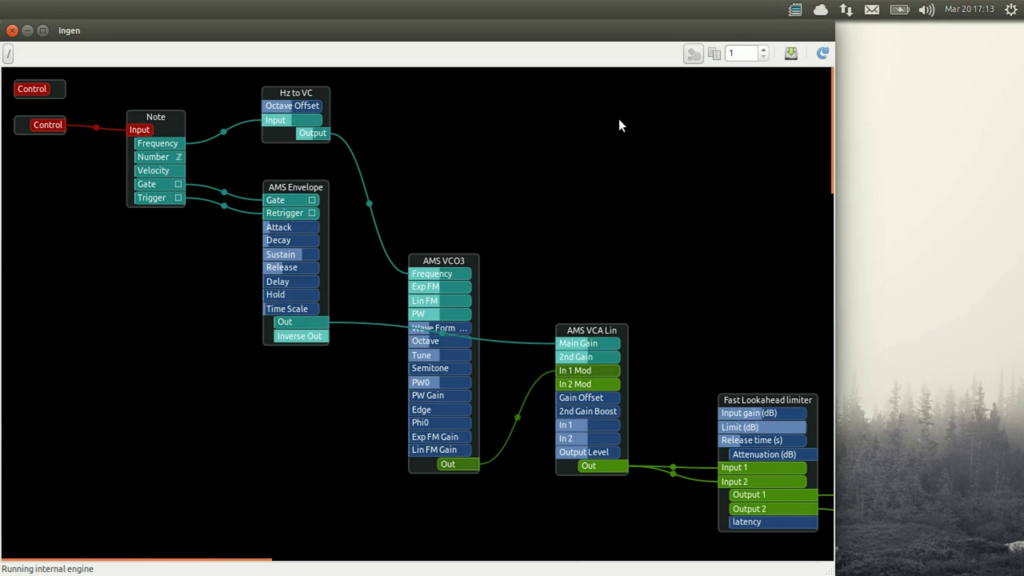
- Find the AMS VCO3 oscillator plugin with the search text vco3 and add it to the graph as a non-polyphonic module
{"action": "right_click", "coordinate": [619, 126]}
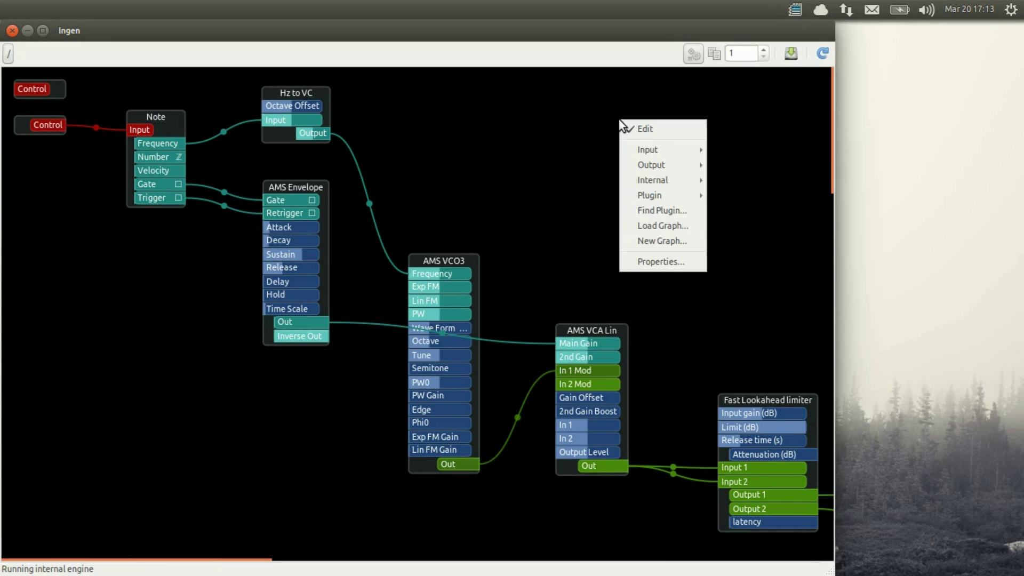
{"action": "left_click", "coordinate": [626, 209]}
{"action": "left_click", "coordinate": [570, 447]}
{"action": "left_click", "coordinate": [376, 411]}
{"action": "type", "text": "vco3"}
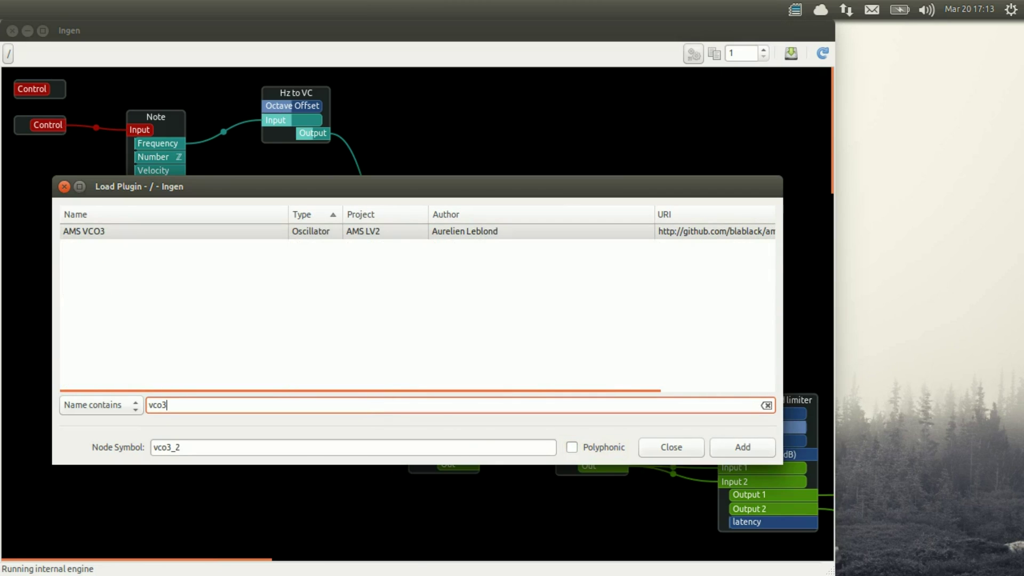
{"action": "left_click", "coordinate": [729, 451]}
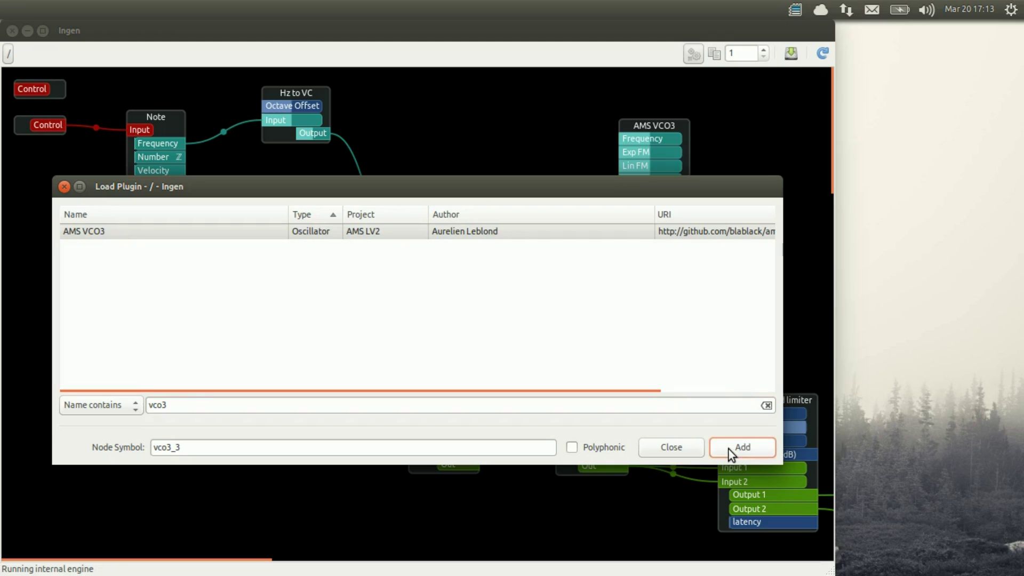
- Find the AMS Mixer 2 channels plugin with the search text "ams mi" and add it to the graph
{"action": "left_click", "coordinate": [183, 404]}
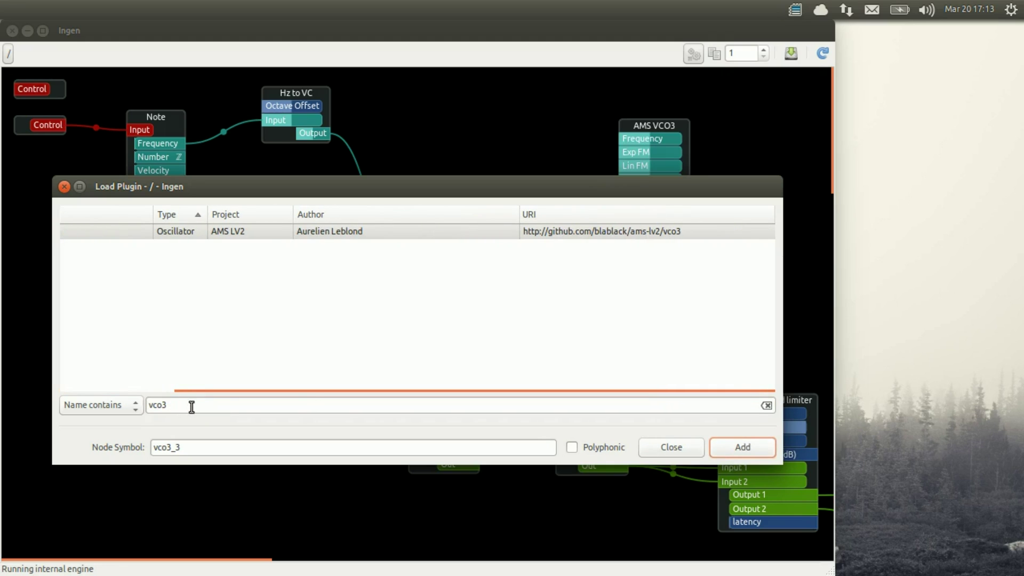
{"action": "left_click", "coordinate": [191, 406]}
{"action": "type", "text": "ams mi"}
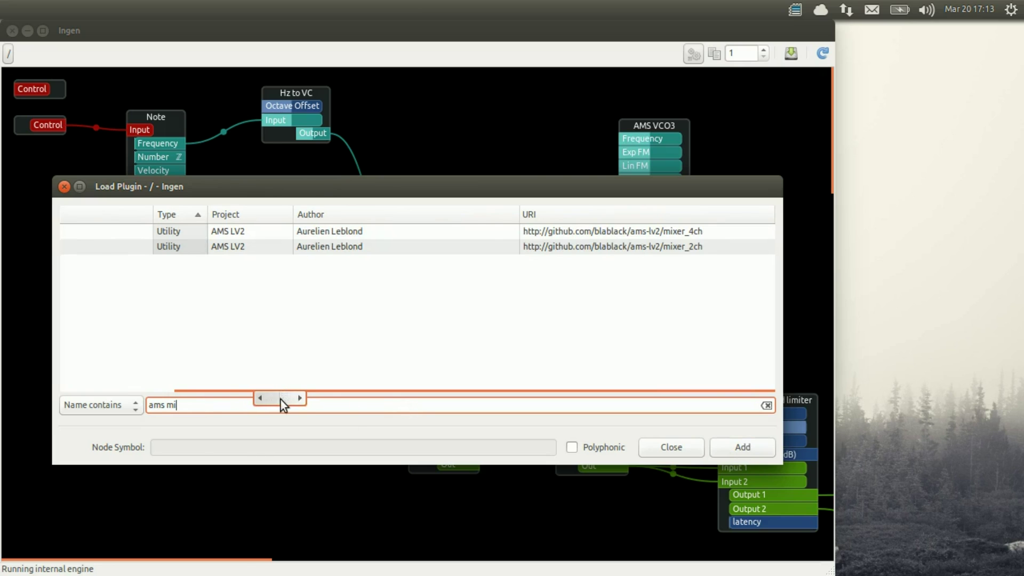
{"action": "left_click_drag", "start_coordinate": [280, 399], "coordinate": [78, 262]}
{"action": "left_click", "coordinate": [88, 245]}
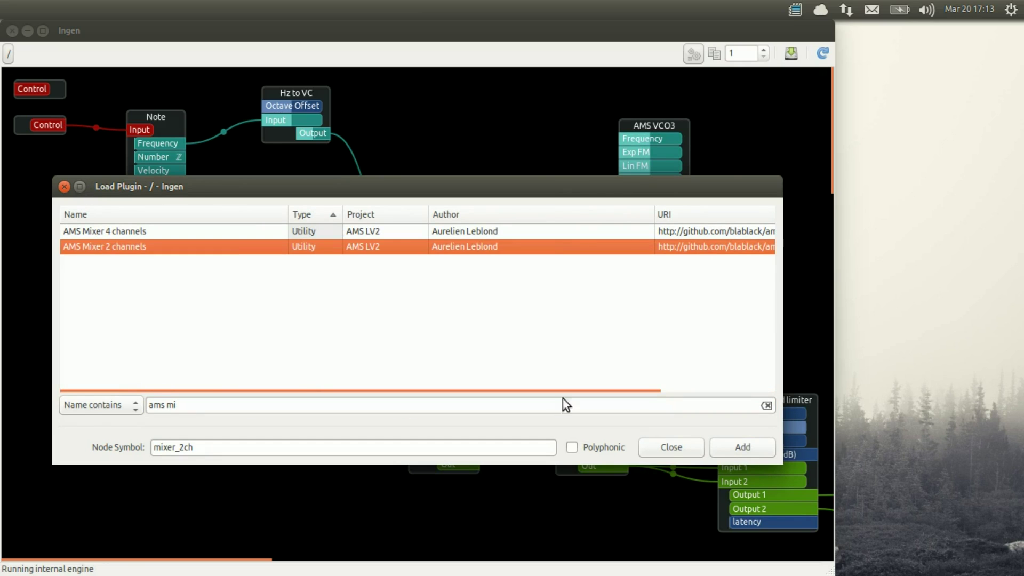
{"action": "left_click", "coordinate": [738, 448]}
{"action": "left_click", "coordinate": [686, 446]}
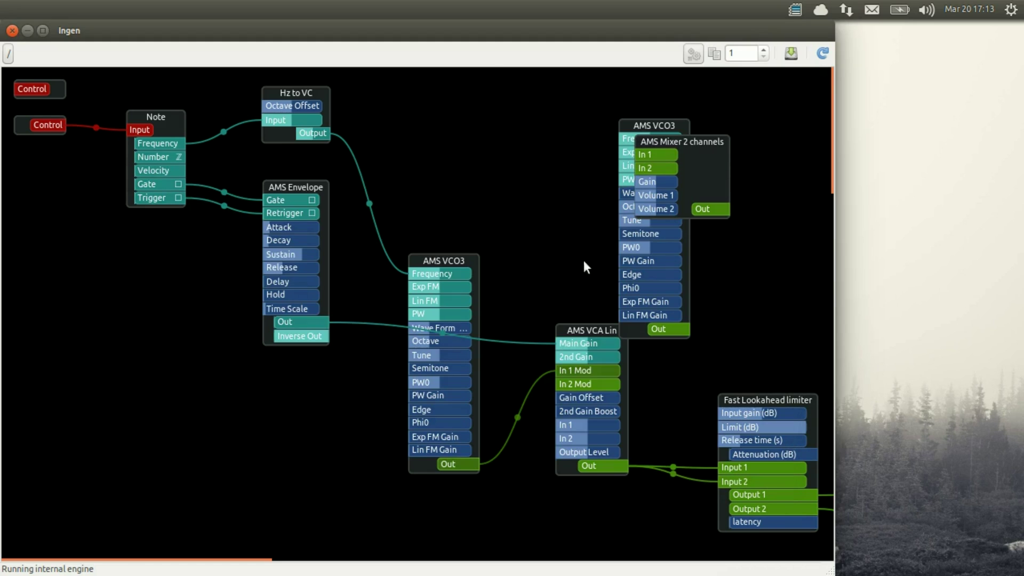
- Move the new VCO3 beside the mixer and wire it from the Hz to VC Output into its Frequency and from its Out to mixer In 2
{"action": "left_click_drag", "start_coordinate": [651, 125], "coordinate": [519, 82]}
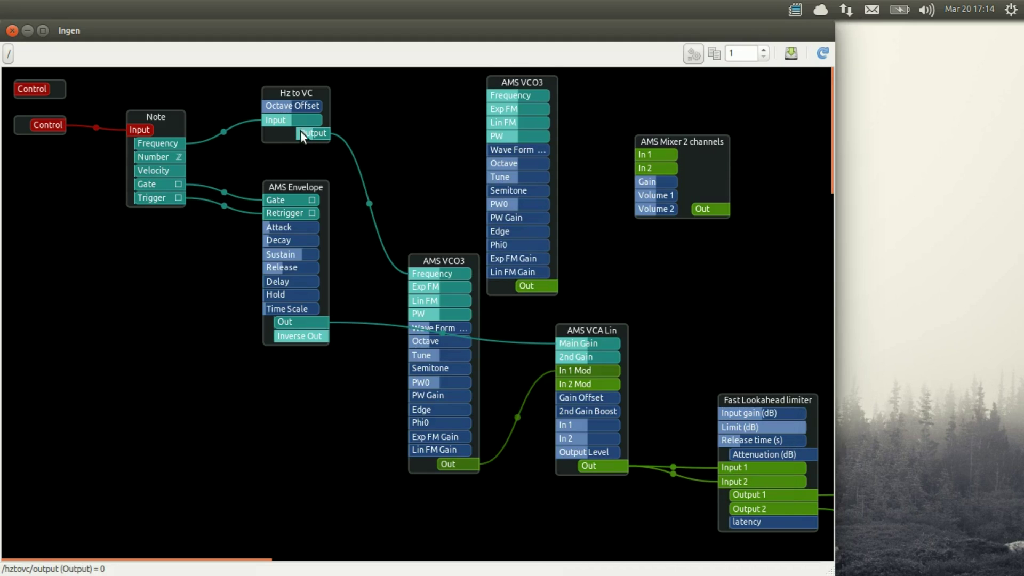
{"action": "left_click_drag", "start_coordinate": [300, 132], "coordinate": [491, 95]}
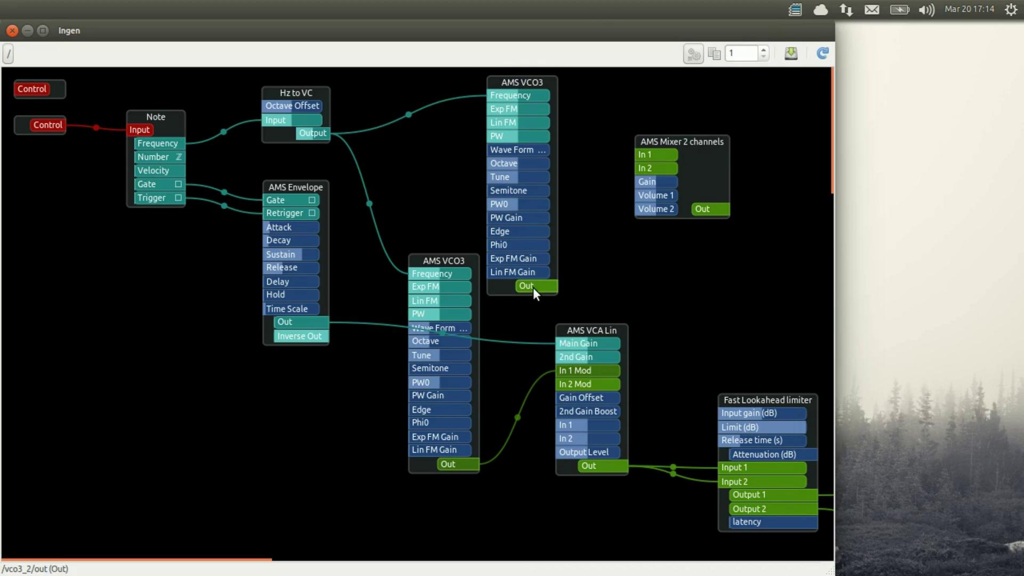
{"action": "left_click_drag", "start_coordinate": [540, 283], "coordinate": [638, 167]}
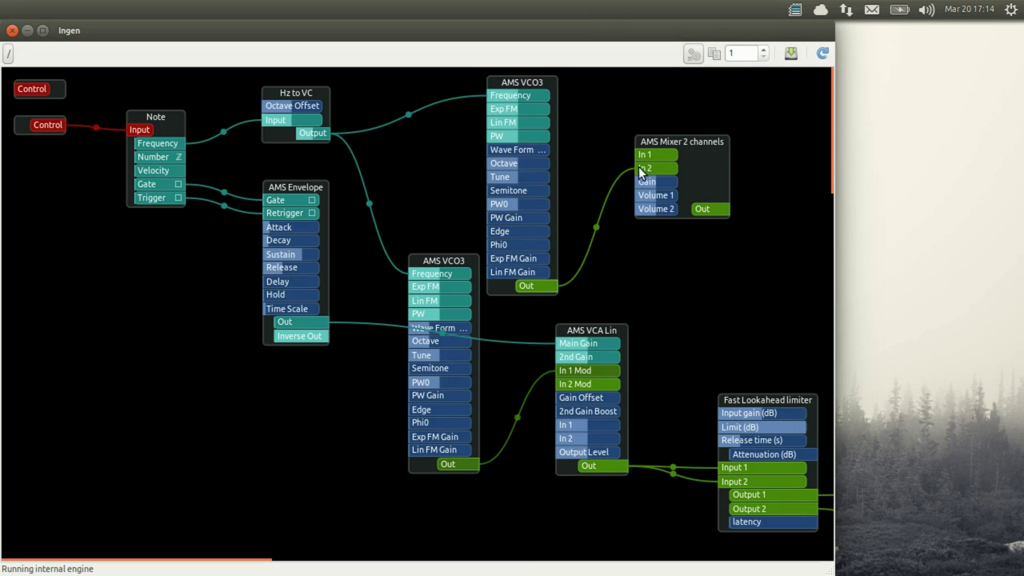
- Reroute the original VCO3 from the VCA Lin to mixer In 1, and connect the mixer's Out to the VCA Lin's In 1 Mod
{"action": "right_click", "coordinate": [593, 377]}
{"action": "left_click", "coordinate": [608, 401]}
{"action": "left_click_drag", "start_coordinate": [475, 465], "coordinate": [645, 148]}
{"action": "left_click_drag", "start_coordinate": [451, 463], "coordinate": [655, 155]}
{"action": "left_click_drag", "start_coordinate": [693, 206], "coordinate": [576, 378]}
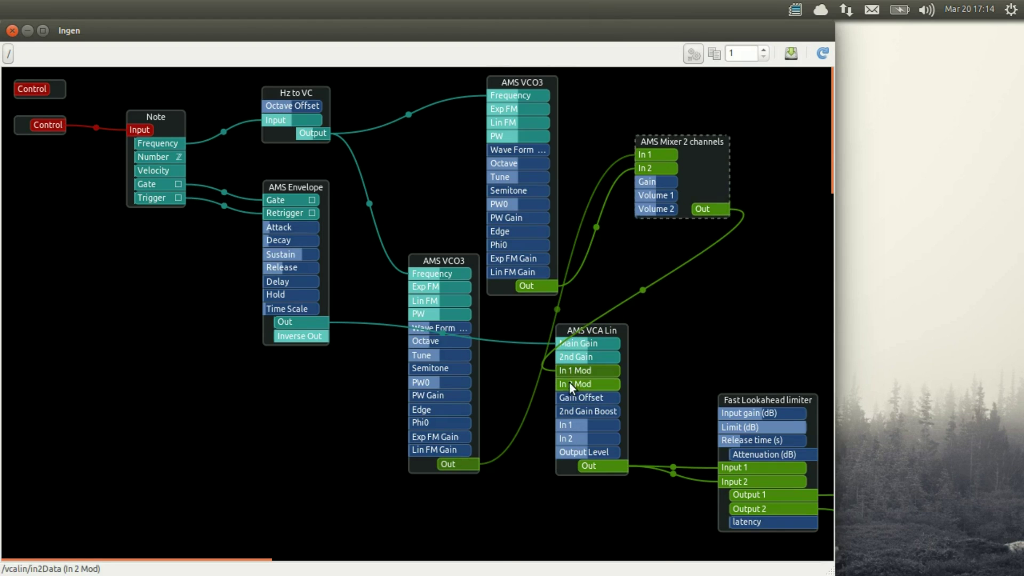
- Arrange all modules in the graph automatically
{"action": "key", "text": "ctrl+g"}
{"action": "scroll", "coordinate": [613, 354], "scroll_direction": "down", "scroll_amount": 3}
{"action": "scroll", "coordinate": [621, 368], "scroll_direction": "up", "scroll_amount": 2}
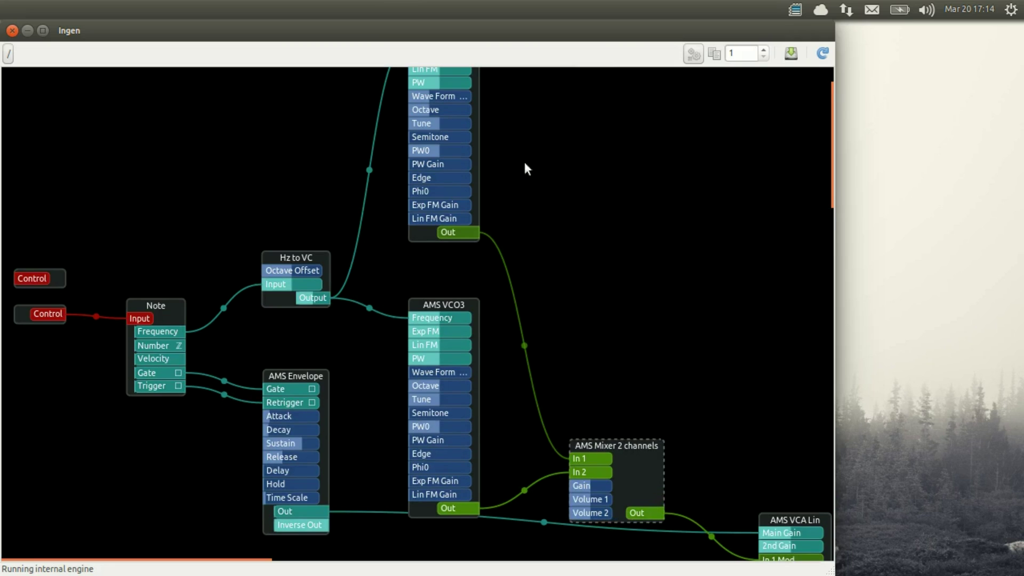
- Open the control windows of both VCO3 oscillators and set the added oscillator's wave form to Sawtooth
{"action": "double_click", "coordinate": [447, 302]}
{"action": "scroll", "coordinate": [449, 295], "scroll_direction": "up", "scroll_amount": 2}
{"action": "double_click", "coordinate": [457, 87]}
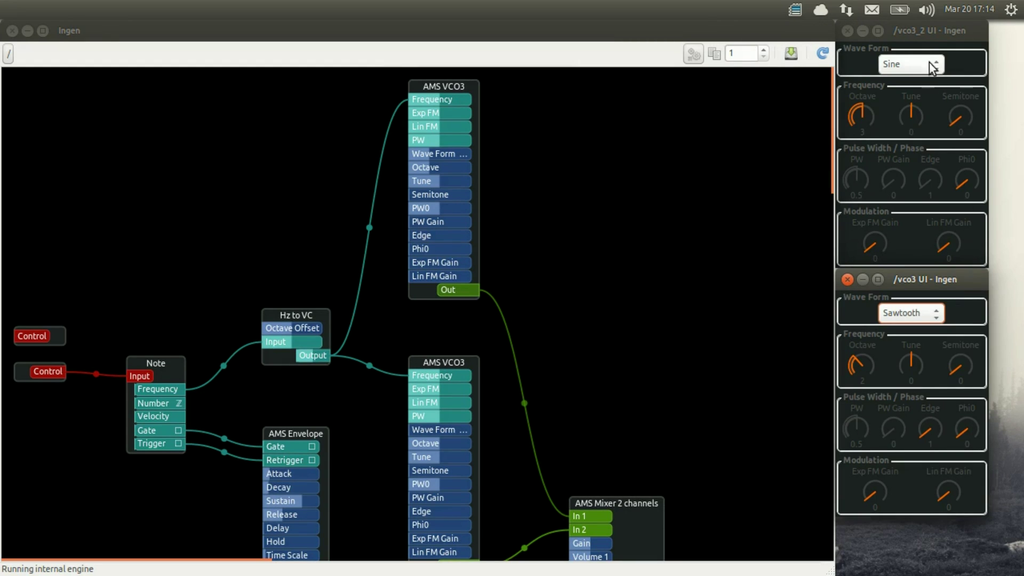
{"action": "scroll", "coordinate": [929, 71], "scroll_direction": "down", "scroll_amount": 2}
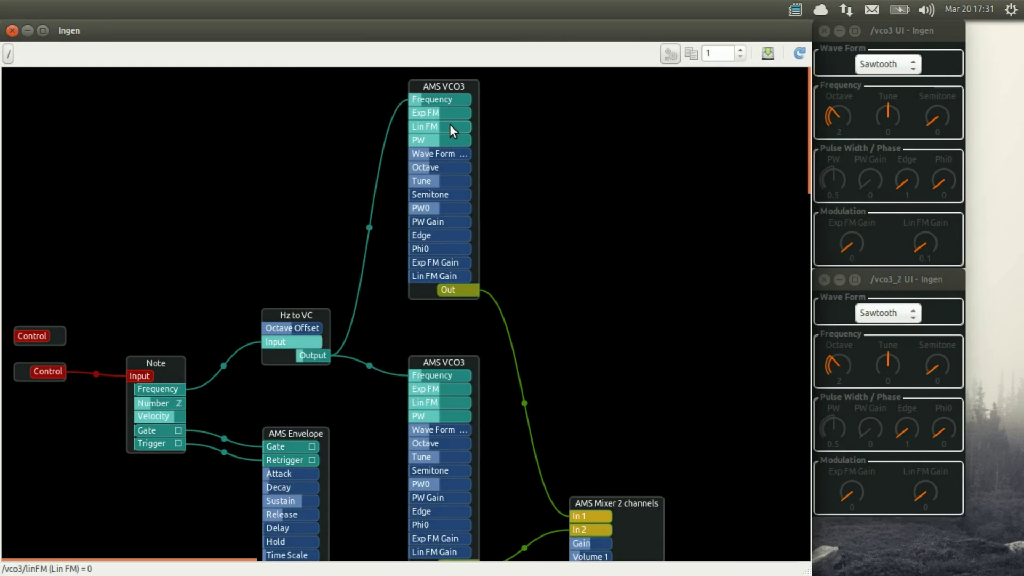
- Find the AMS LFO2 - Freq plugin with the search text lfo and add it to the graph as a non-polyphonic module
{"action": "right_click", "coordinate": [534, 145]}
{"action": "left_click", "coordinate": [572, 239]}
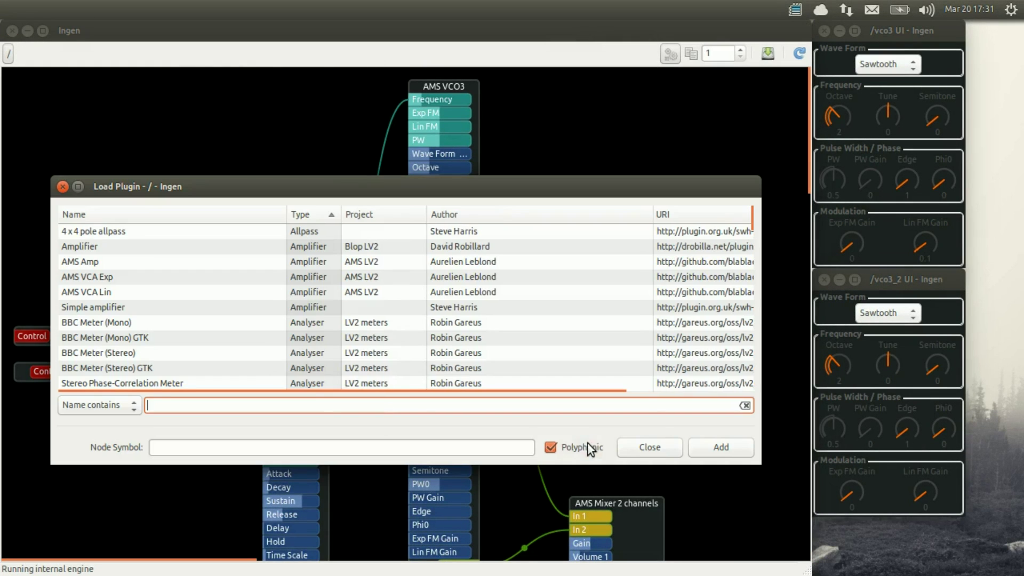
{"action": "left_click", "coordinate": [574, 447]}
{"action": "left_click", "coordinate": [315, 401]}
{"action": "type", "text": "lfo"}
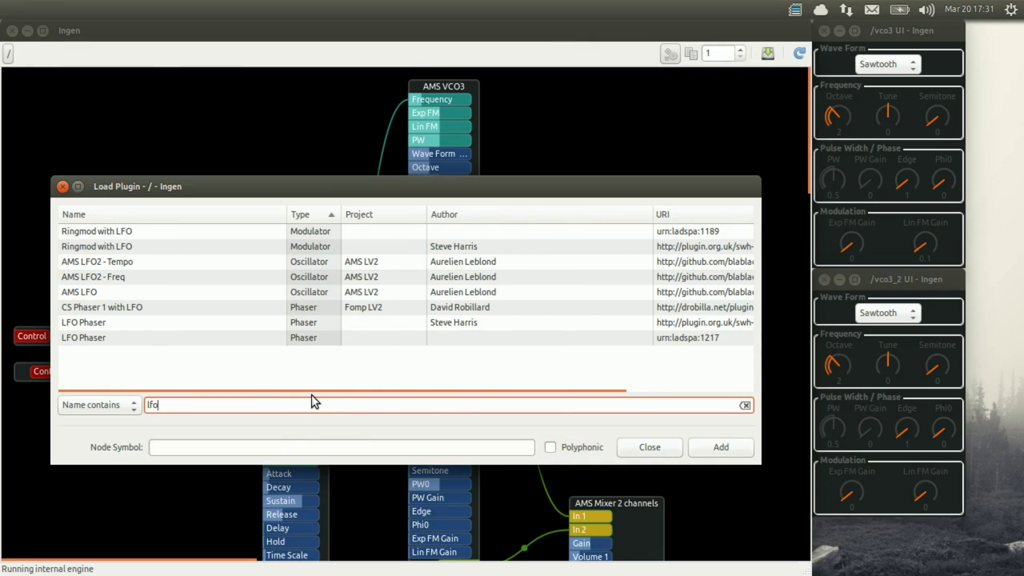
{"action": "left_click", "coordinate": [190, 277]}
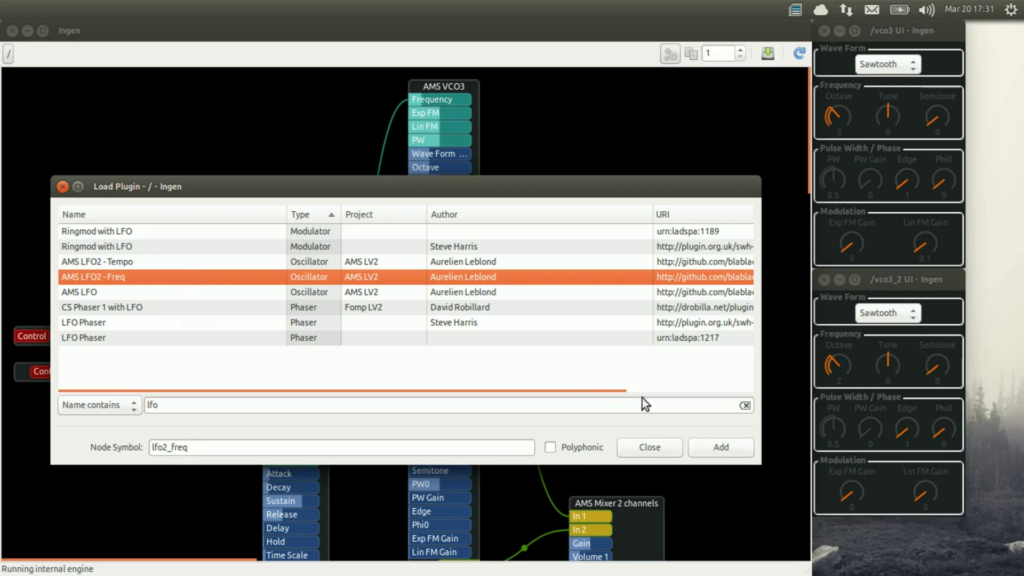
{"action": "left_click", "coordinate": [727, 448]}
- Find the Amplitude Modifier plugin with the search text amplitu and add it to the graph
{"action": "left_click", "coordinate": [294, 405]}
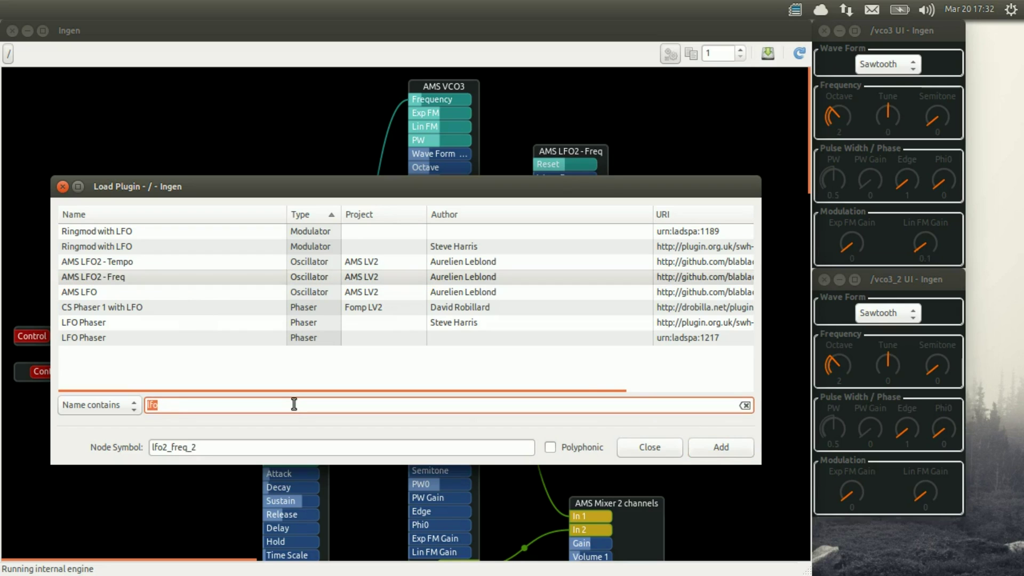
{"action": "type", "text": "amplitu"}
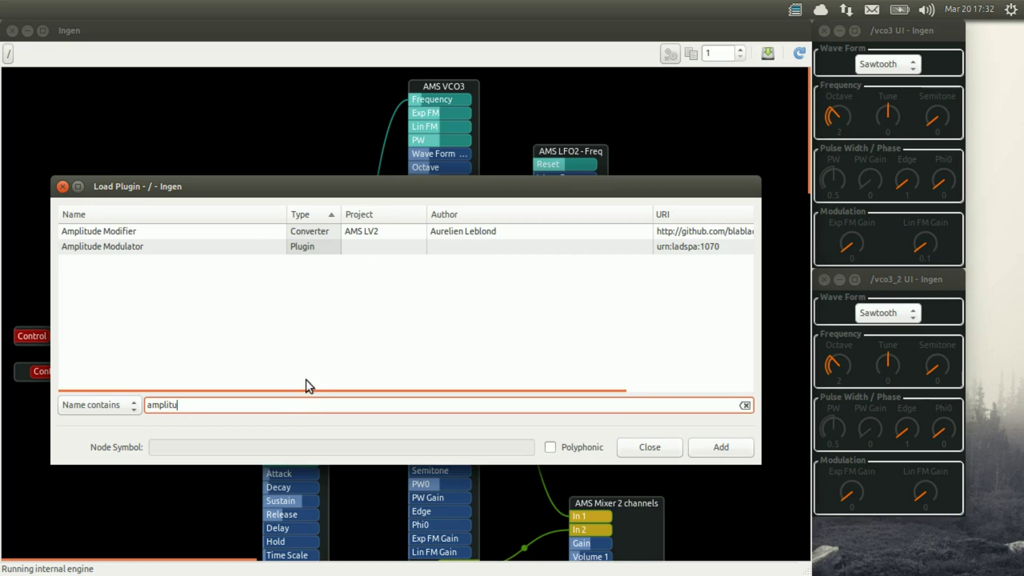
{"action": "left_click", "coordinate": [353, 230]}
{"action": "left_click", "coordinate": [732, 440]}
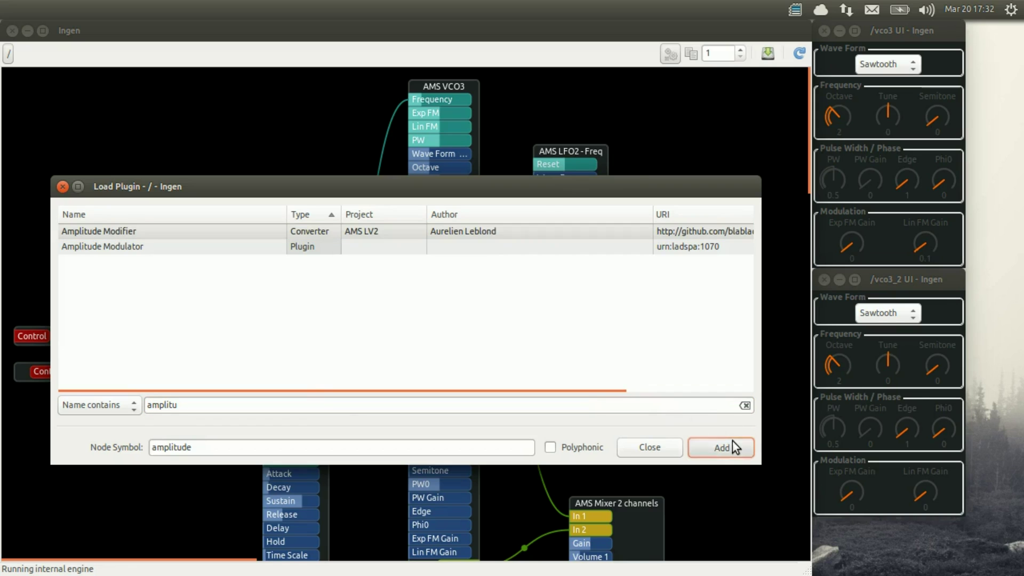
- Find the Simple Scope (Mono) GTK plugin with the search text scope and add it to the graph
{"action": "double_click", "coordinate": [191, 407]}
{"action": "type", "text": "scope"}
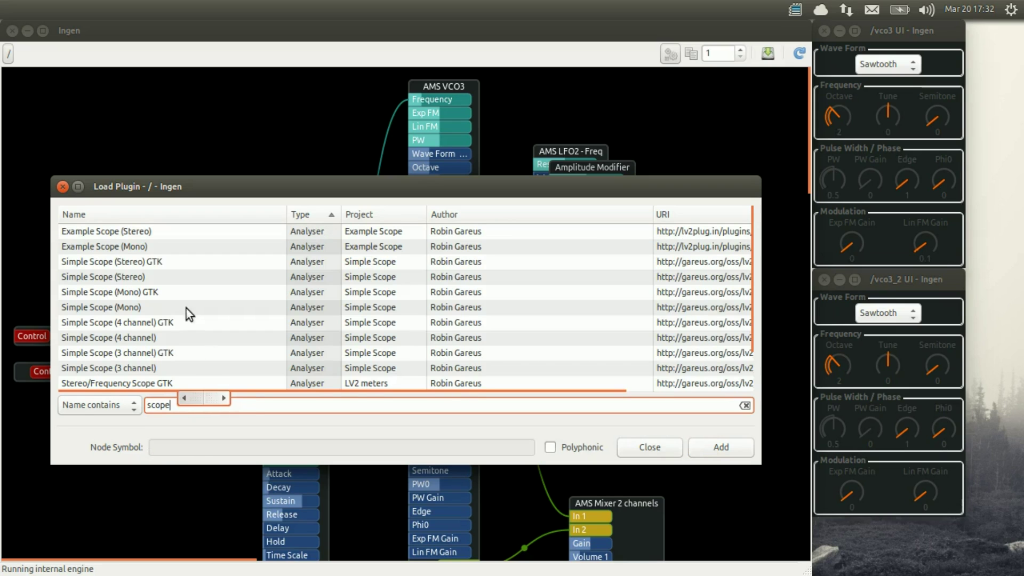
{"action": "left_click", "coordinate": [161, 292]}
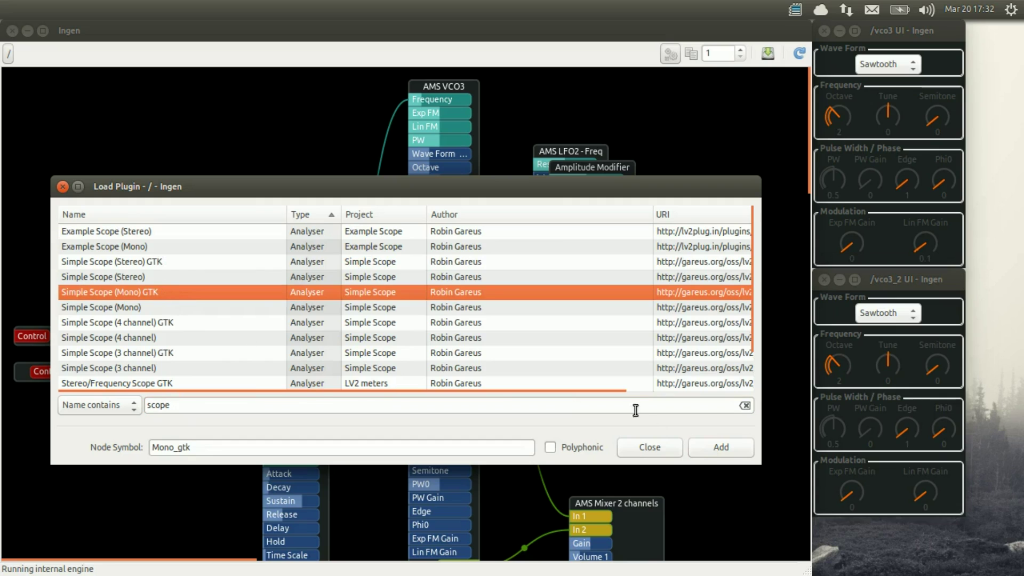
{"action": "left_click", "coordinate": [700, 448]}
{"action": "left_click", "coordinate": [650, 448]}
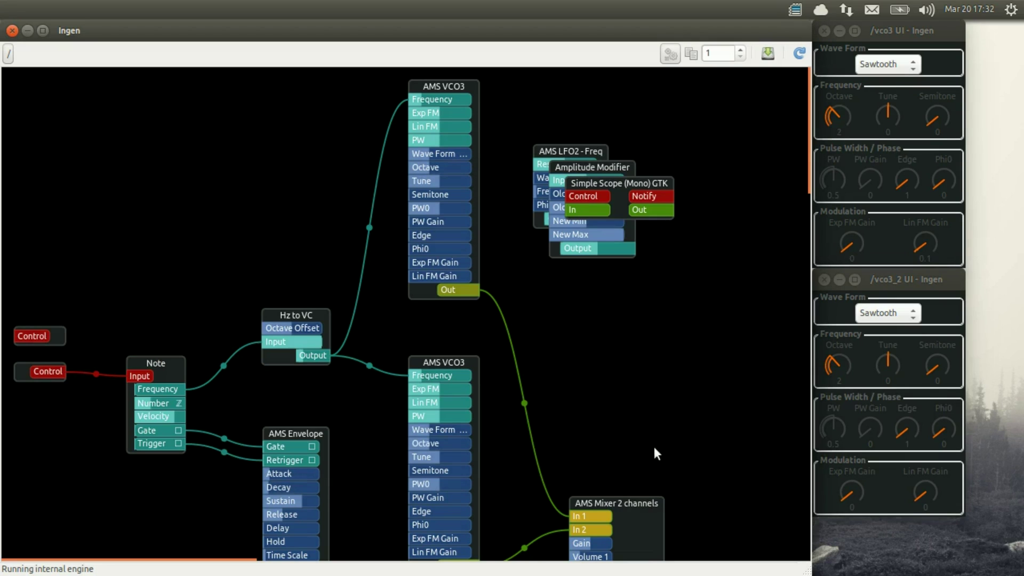
- Close both VCO3 control windows and place the LFO2 and Amplitude Modifier modules ahead of the upper VCO3
{"action": "left_click", "coordinate": [823, 30]}
{"action": "left_click", "coordinate": [824, 279]}
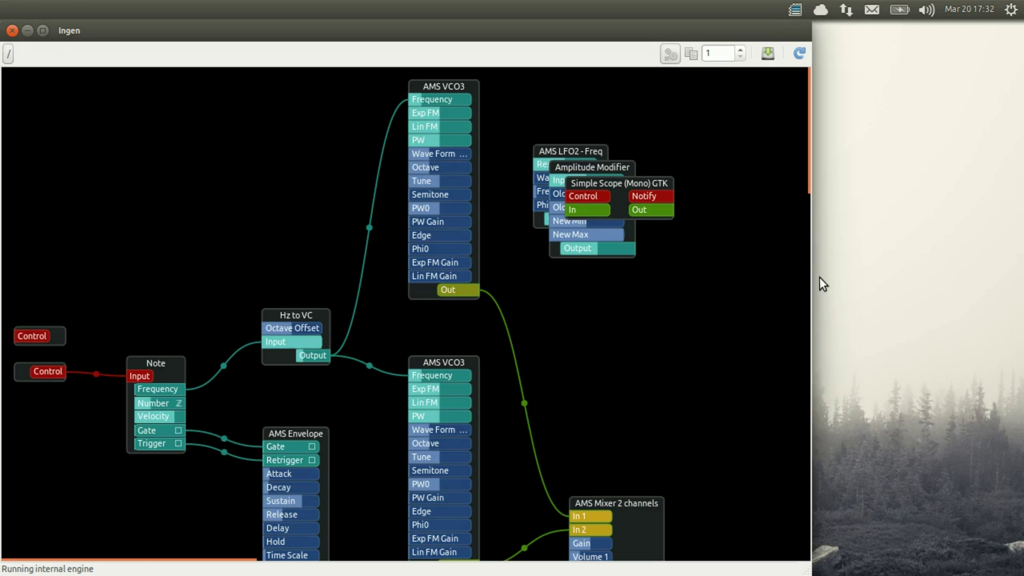
{"action": "left_click_drag", "start_coordinate": [588, 151], "coordinate": [249, 143]}
{"action": "scroll", "coordinate": [249, 143], "scroll_direction": "down", "scroll_amount": 3}
{"action": "scroll", "coordinate": [249, 143], "scroll_direction": "up", "scroll_amount": 3}
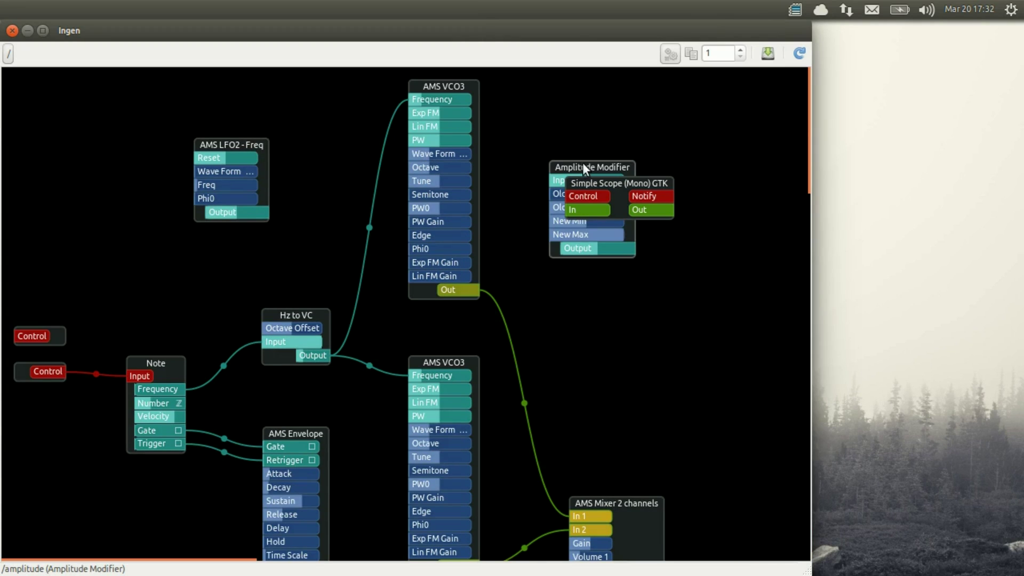
{"action": "left_click_drag", "start_coordinate": [582, 162], "coordinate": [327, 121]}
- Connect the LFO2 Output to the Amplitude Modifier Input and the scope's In, and the modifier's Output to the upper VCO3's Lin FM
{"action": "left_click_drag", "start_coordinate": [249, 219], "coordinate": [299, 135]}
{"action": "left_click_drag", "start_coordinate": [245, 213], "coordinate": [600, 218]}
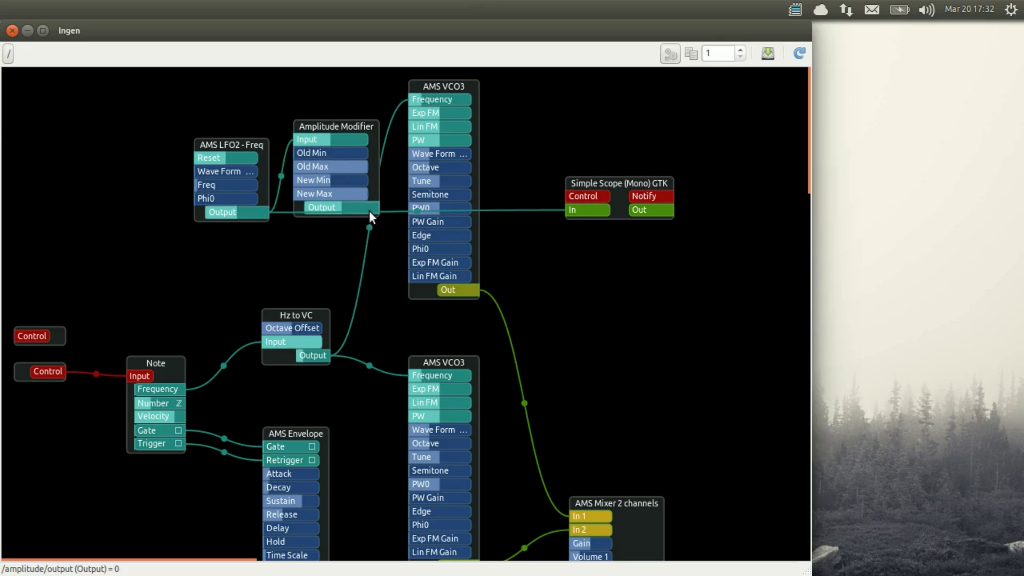
{"action": "left_click_drag", "start_coordinate": [369, 210], "coordinate": [437, 126]}
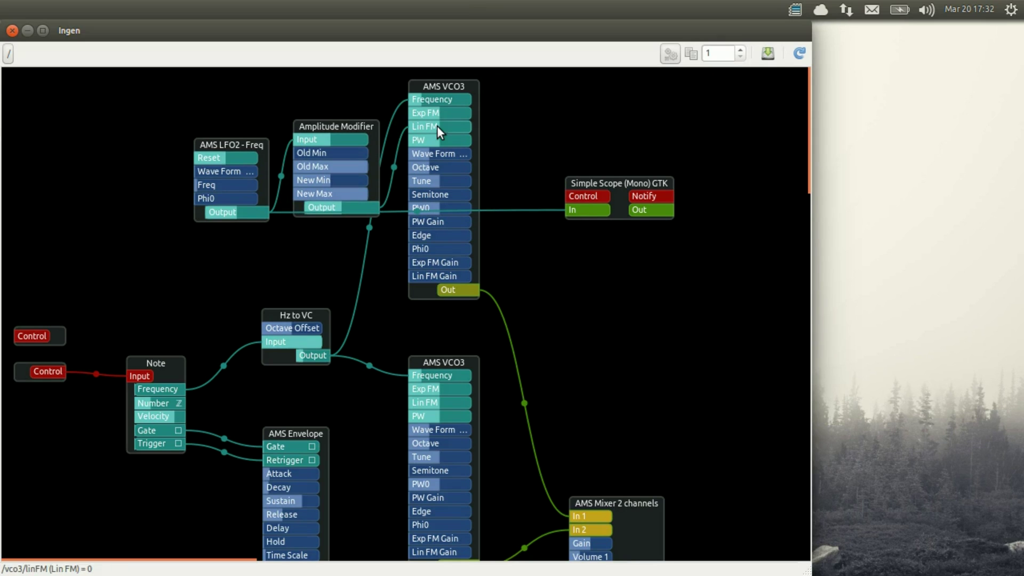
- Open the Simple Scope's waveform display, set the LFO2's Freq value to 0.5 and bring the scope back into view
{"action": "double_click", "coordinate": [617, 184]}
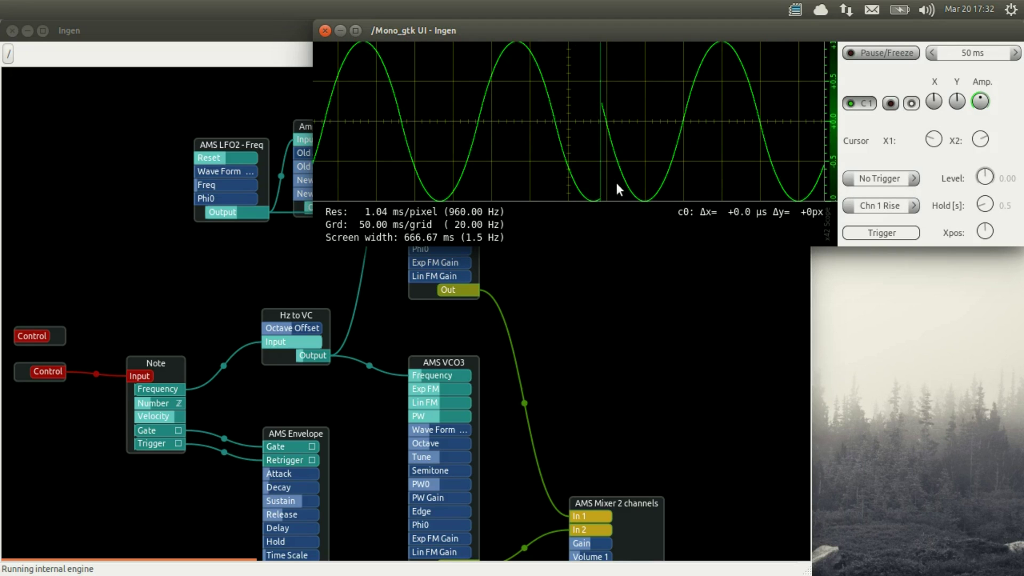
{"action": "right_click", "coordinate": [248, 186]}
{"action": "left_click", "coordinate": [278, 282]}
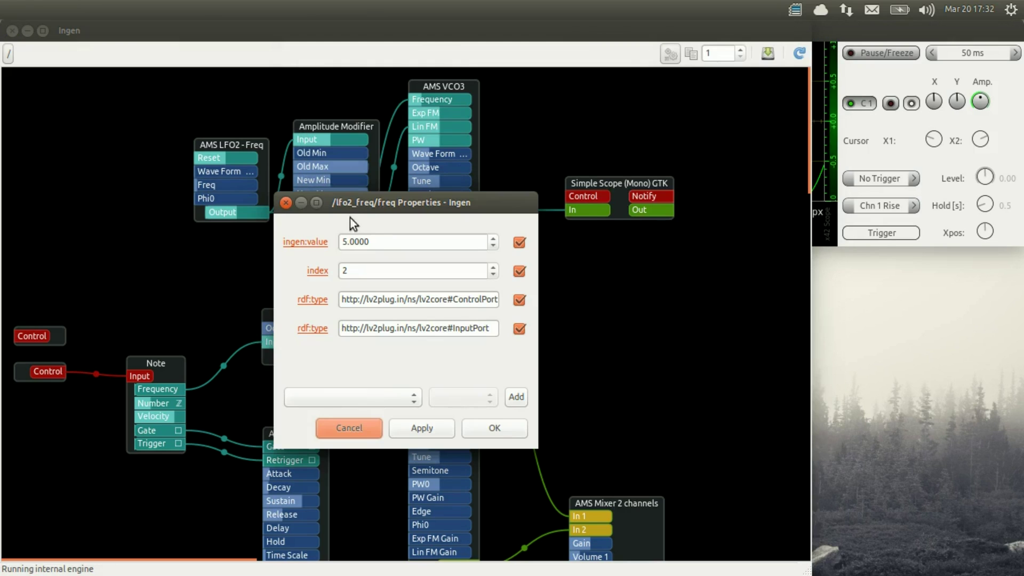
{"action": "type", "text": "0.1"}
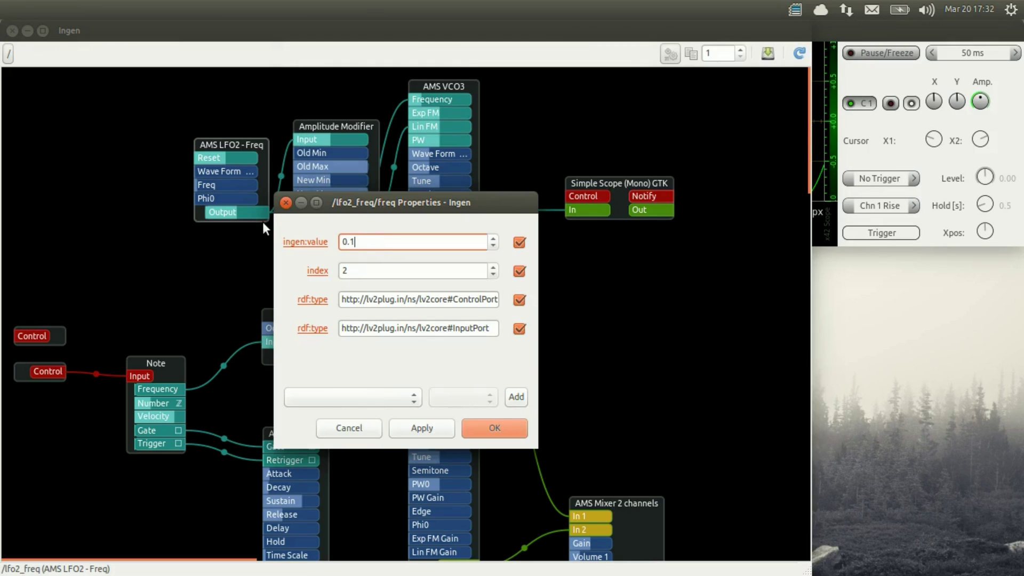
{"action": "key", "text": "BackSpace"}
{"action": "type", "text": "5"}
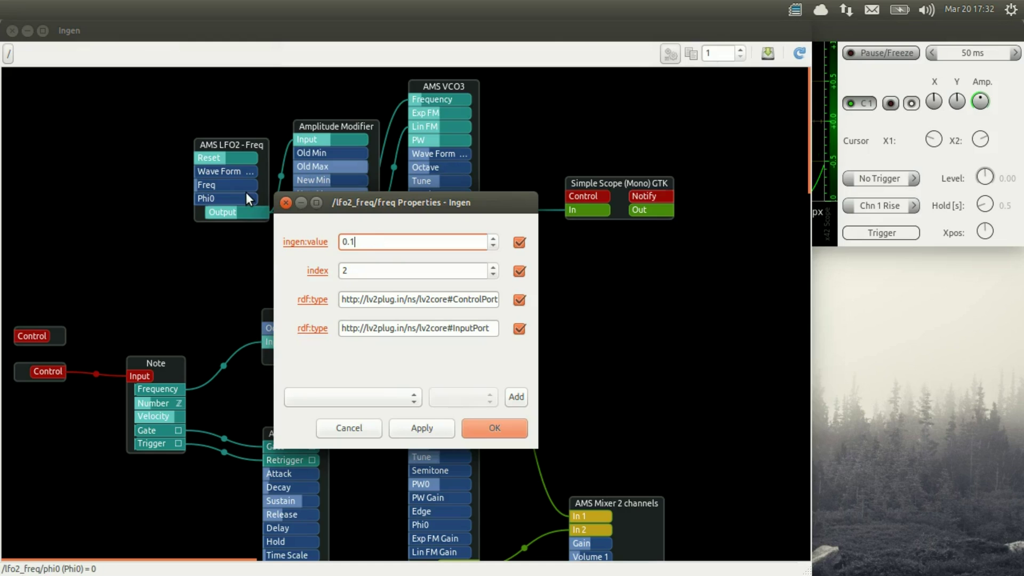
{"action": "left_click", "coordinate": [433, 425]}
{"action": "left_click", "coordinate": [349, 428]}
{"action": "left_click", "coordinate": [896, 37]}
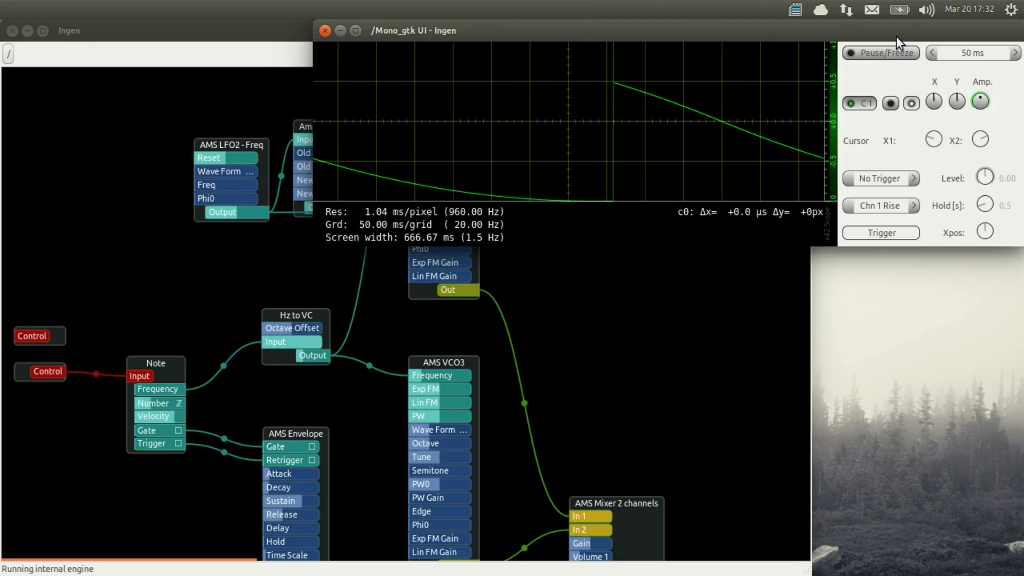
- Set the upper VCO3's Lin FM Gain value to 0.01 and return to the scope display
{"action": "left_click", "coordinate": [477, 274]}
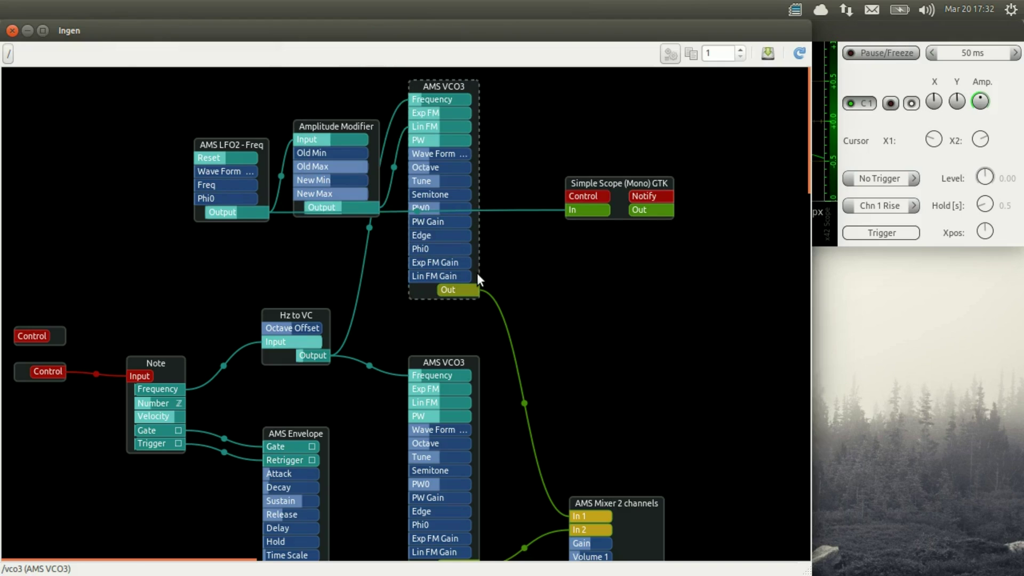
{"action": "right_click", "coordinate": [457, 277]}
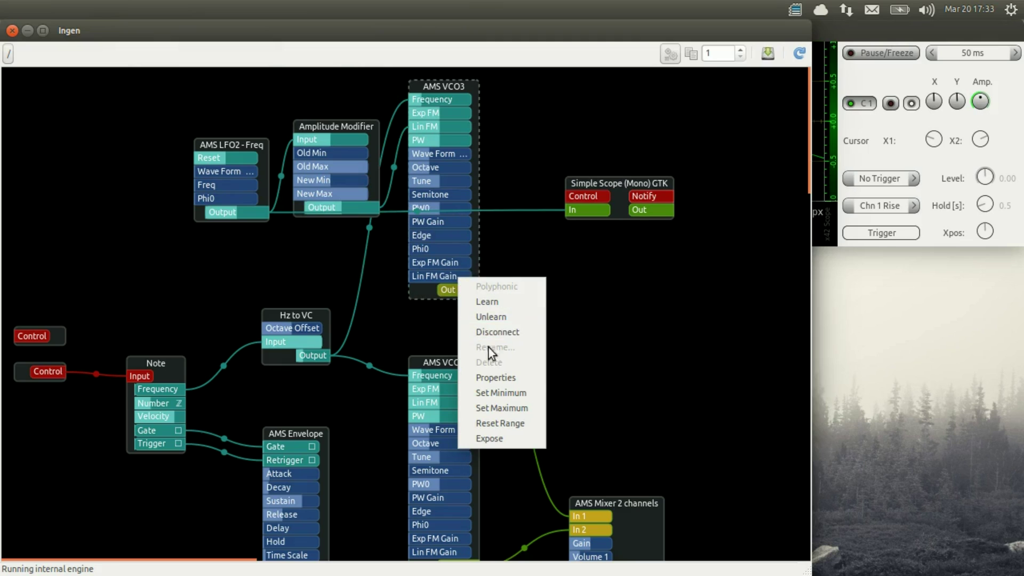
{"action": "left_click", "coordinate": [498, 378]}
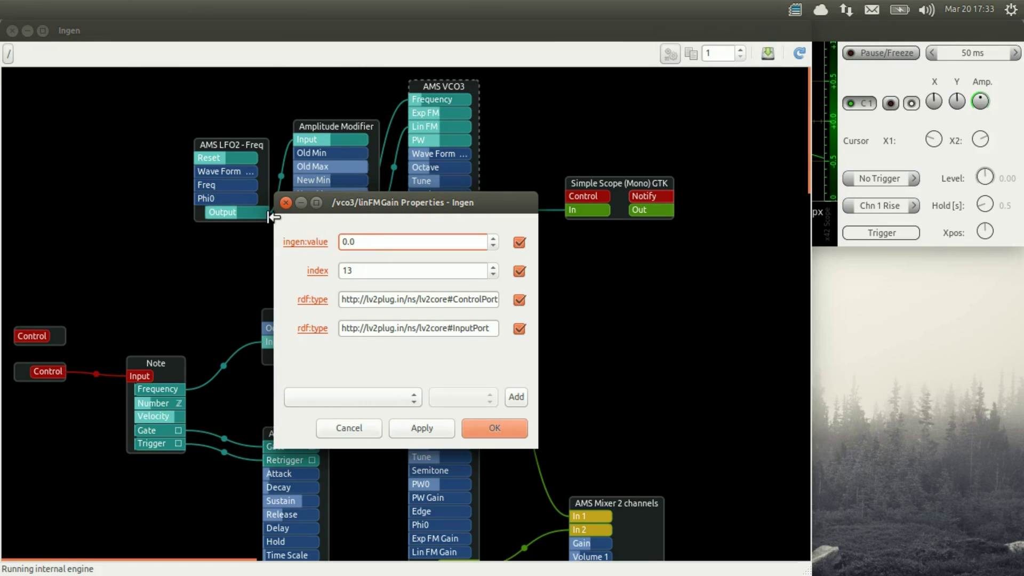
{"action": "left_click", "coordinate": [413, 433]}
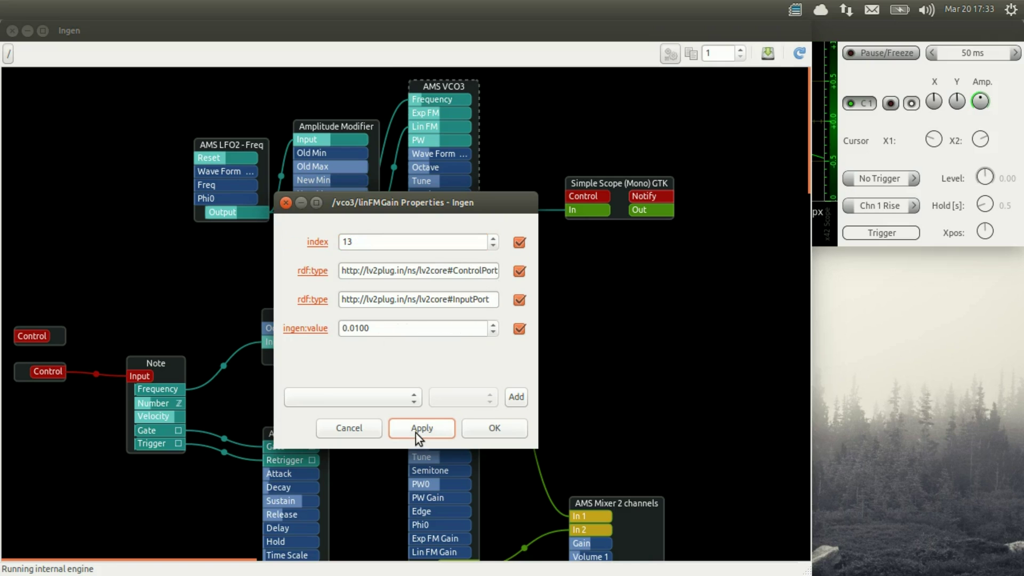
{"action": "left_click", "coordinate": [834, 28]}
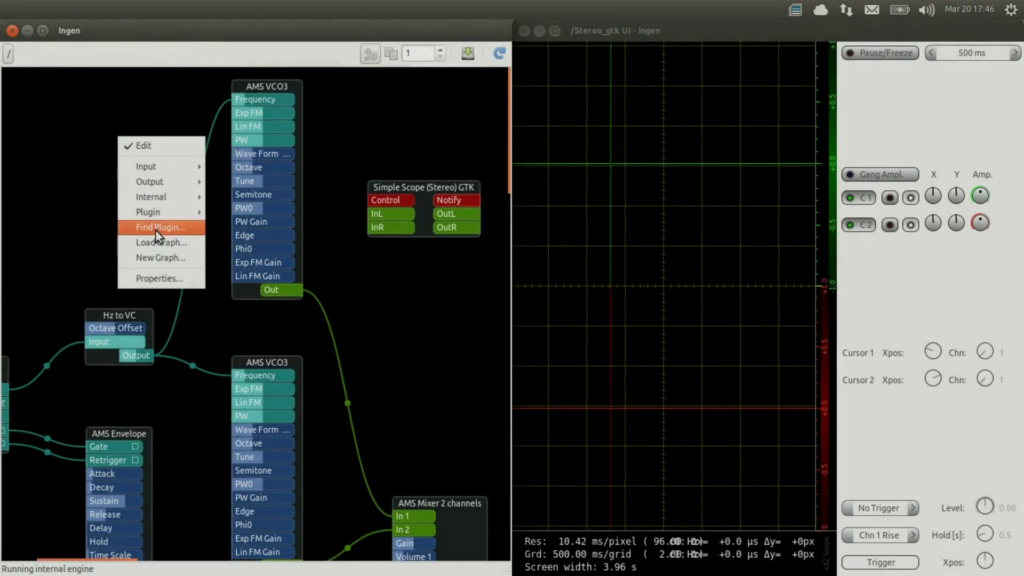
- Find the AMS Analog Driver plugin with the search text analo, add it to the graph and place it above the Hz to VC module
{"action": "left_click", "coordinate": [155, 227]}
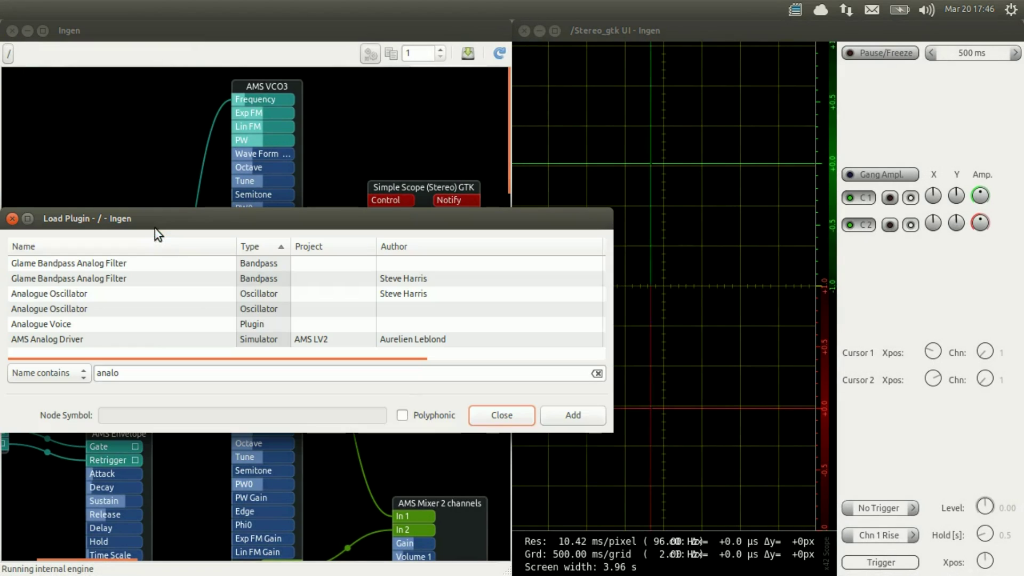
{"action": "double_click", "coordinate": [82, 343]}
{"action": "left_click", "coordinate": [506, 408]}
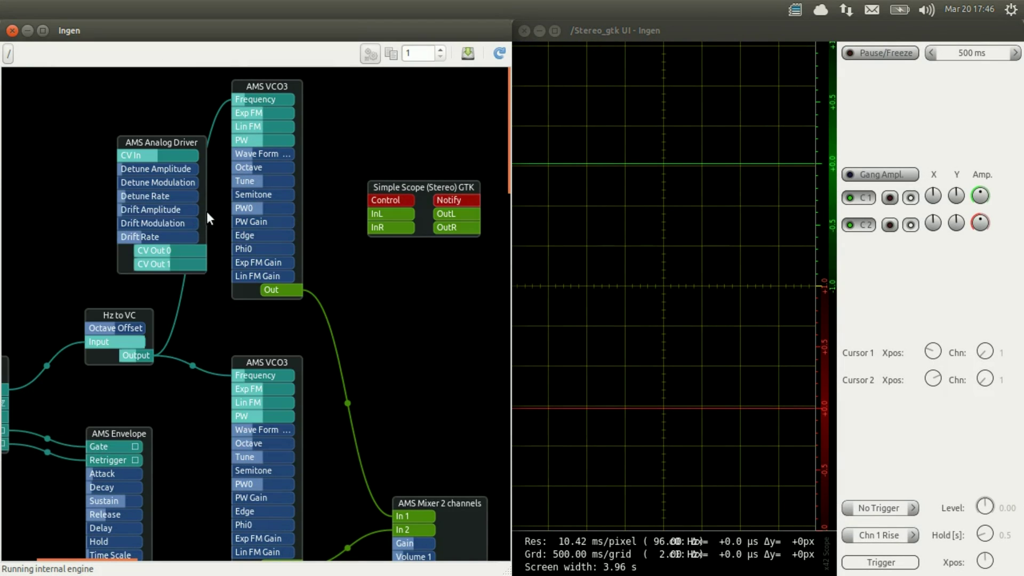
{"action": "left_click_drag", "start_coordinate": [184, 144], "coordinate": [139, 110]}
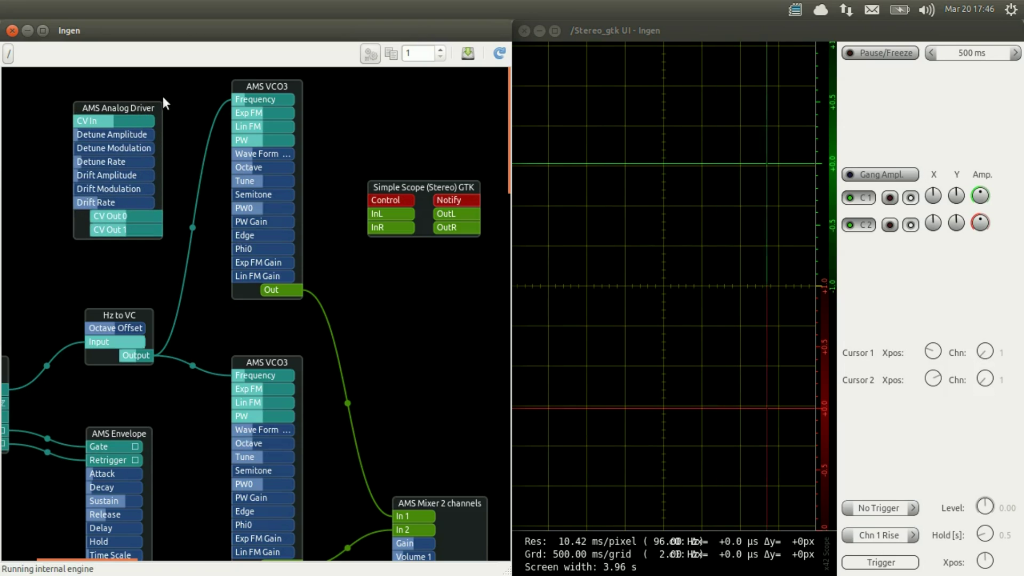
- Disconnect the Frequency inputs of both VCO3 modules from the Hz to VC output
{"action": "right_click", "coordinate": [247, 99]}
{"action": "left_click", "coordinate": [274, 154]}
{"action": "right_click", "coordinate": [264, 370]}
{"action": "left_click", "coordinate": [277, 424]}
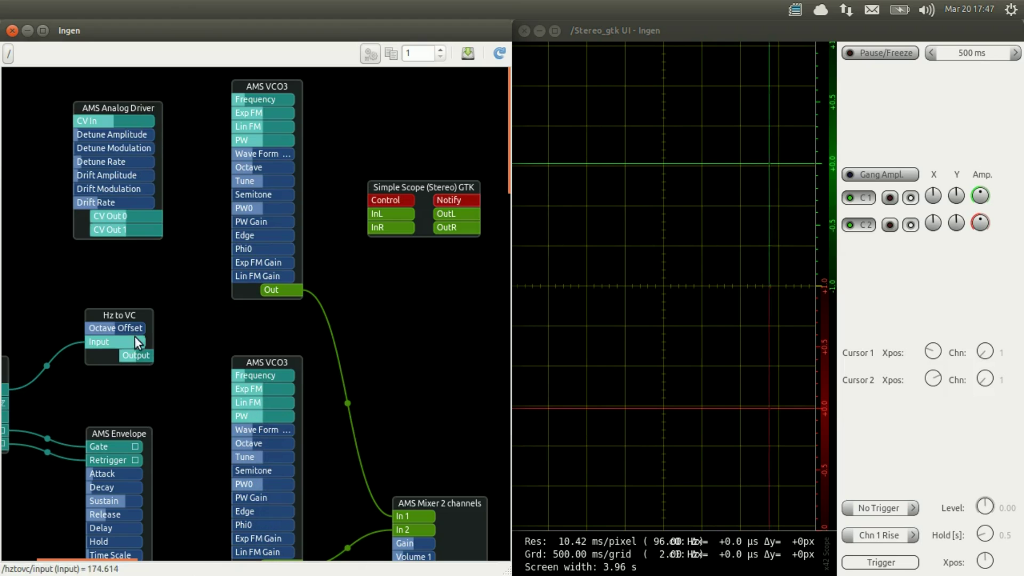
- Connect the Hz to VC Output to the Analog Driver's CV In, CV Out 0 to the upper VCO3's Frequency and CV Out 1 to the lower's
{"action": "left_click_drag", "start_coordinate": [139, 353], "coordinate": [78, 118]}
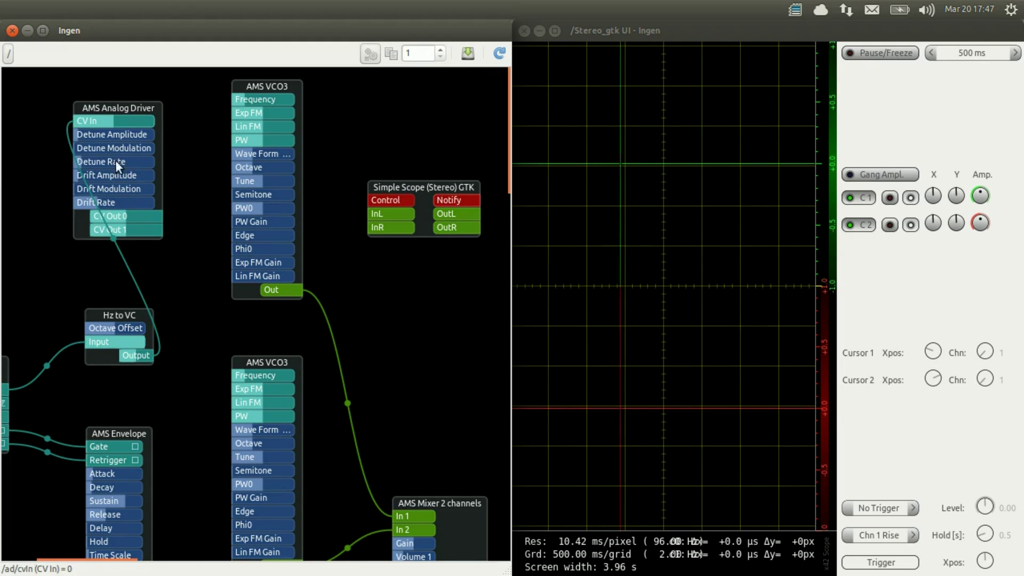
{"action": "left_click_drag", "start_coordinate": [152, 215], "coordinate": [251, 99]}
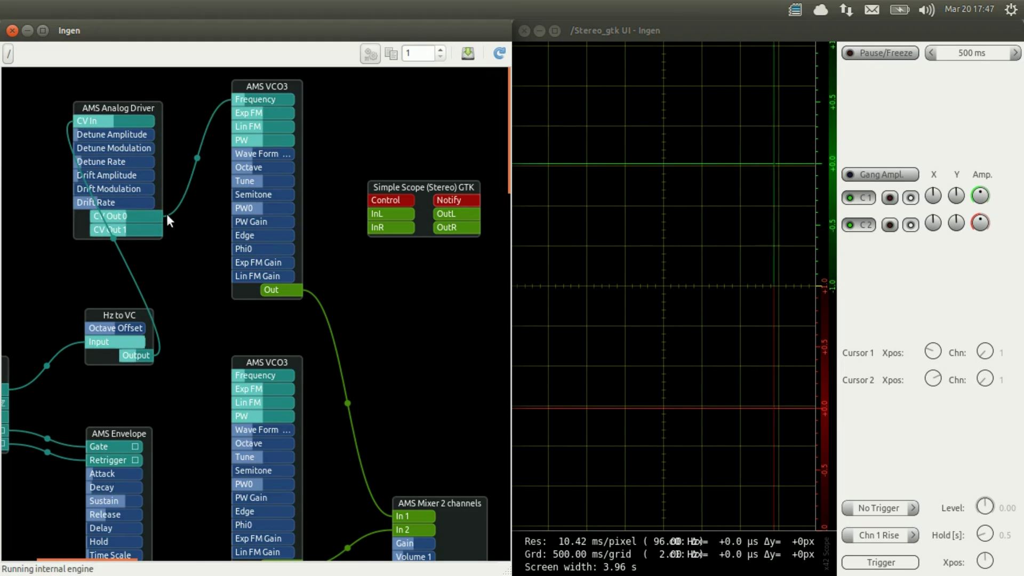
{"action": "left_click_drag", "start_coordinate": [154, 229], "coordinate": [238, 378]}
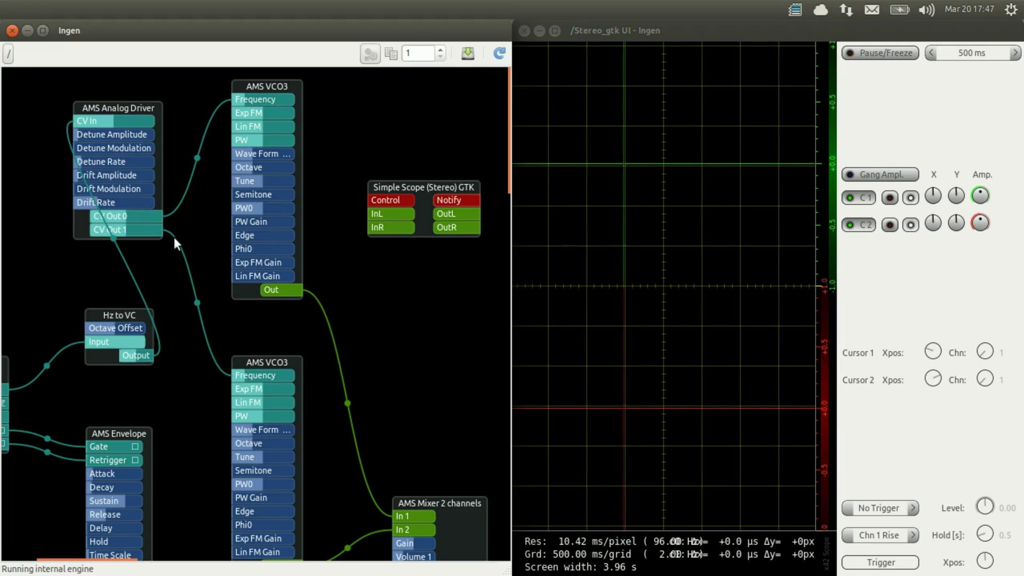
- Connect the Analog Driver's CV Out 0 to the stereo scope's InL and CV Out 1 to its InR
{"action": "left_click_drag", "start_coordinate": [150, 214], "coordinate": [376, 213]}
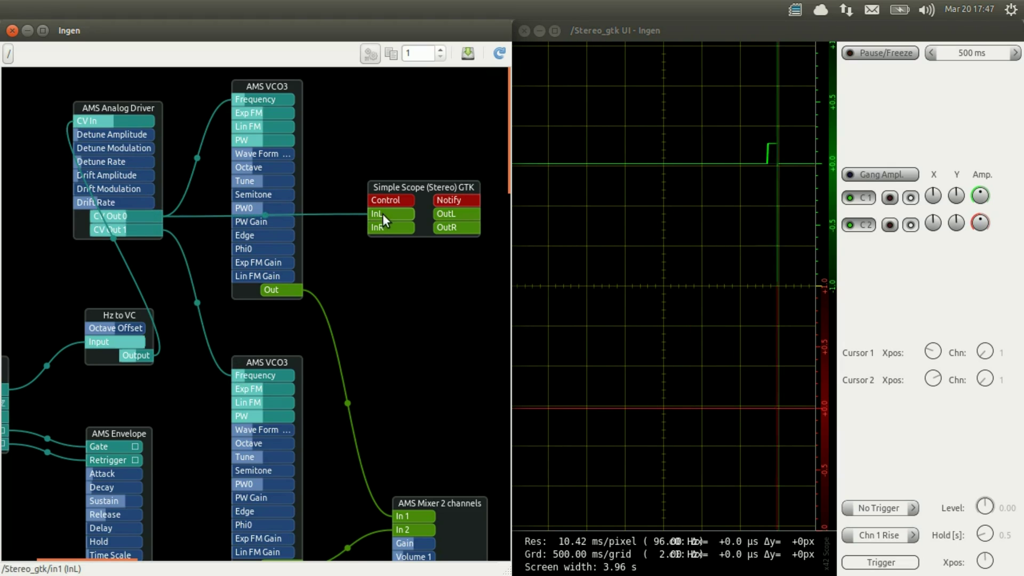
{"action": "mouse_move", "coordinate": [161, 230]}
{"action": "left_mouse_down"}
{"action": "mouse_move", "coordinate": [372, 244]}
{"action": "mouse_move", "coordinate": [399, 230]}
{"action": "left_mouse_up"}
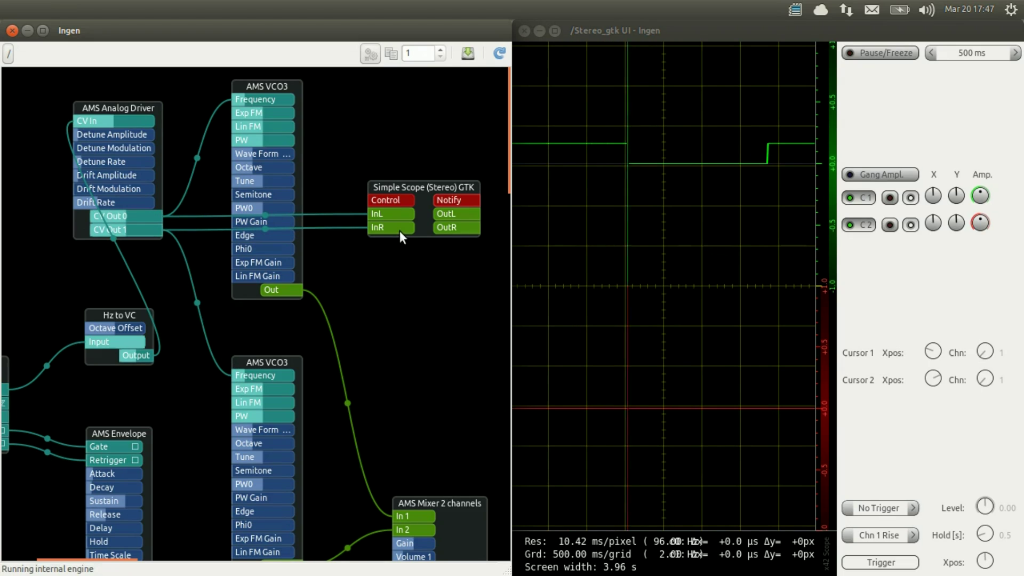
- Open the Analog Driver's controls and set Drift Amplitude to 0.084, Drift Modulation to 0.0234 and Detune Rate to 1.0505
{"action": "double_click", "coordinate": [131, 103]}
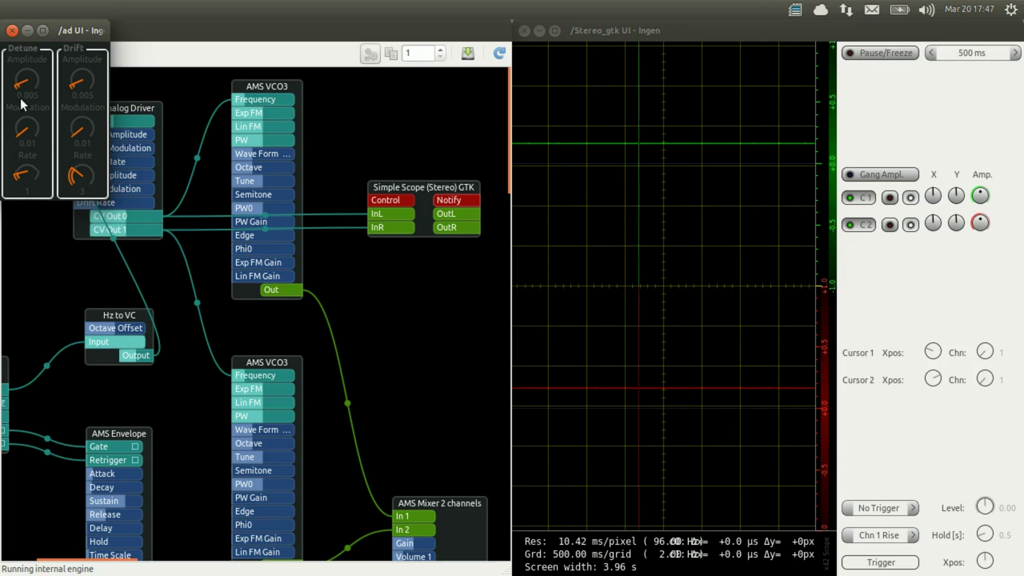
{"action": "left_click_drag", "start_coordinate": [51, 198], "coordinate": [49, 205]}
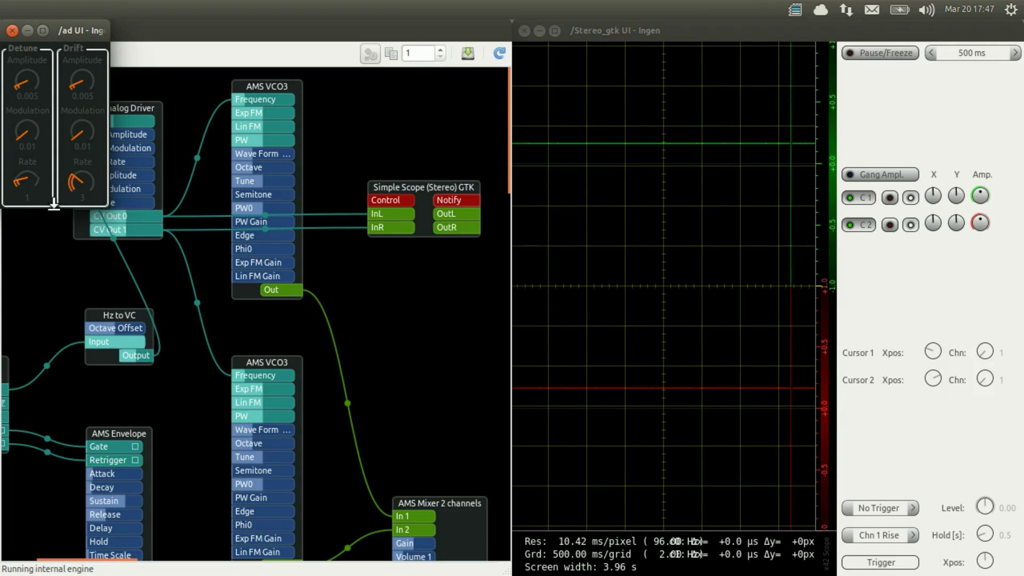
{"action": "scroll", "coordinate": [23, 181], "scroll_direction": "up", "scroll_amount": 1}
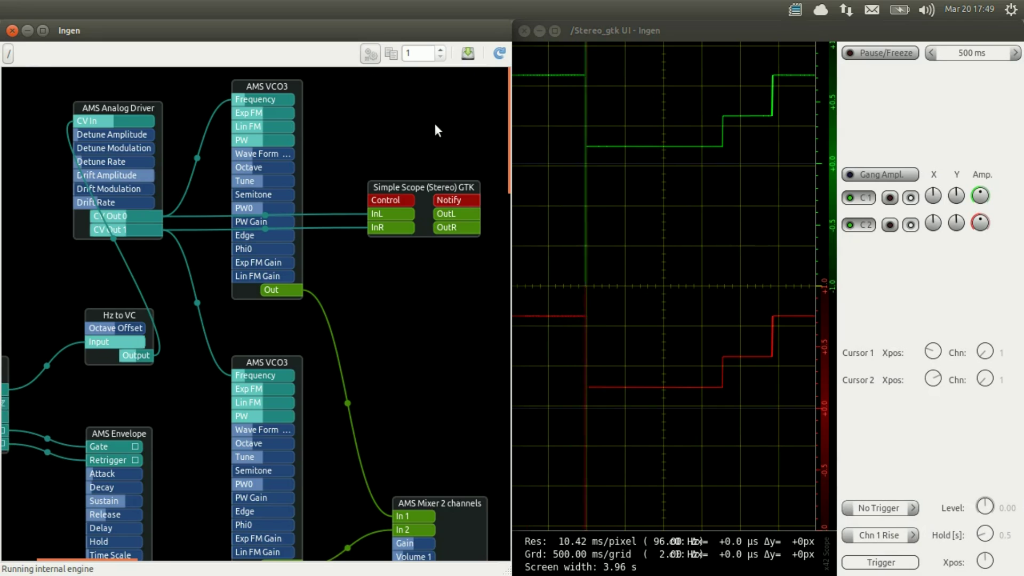
- Reopen the Analog Driver's controls and raise the Drift Modulation to 1
{"action": "double_click", "coordinate": [114, 106]}
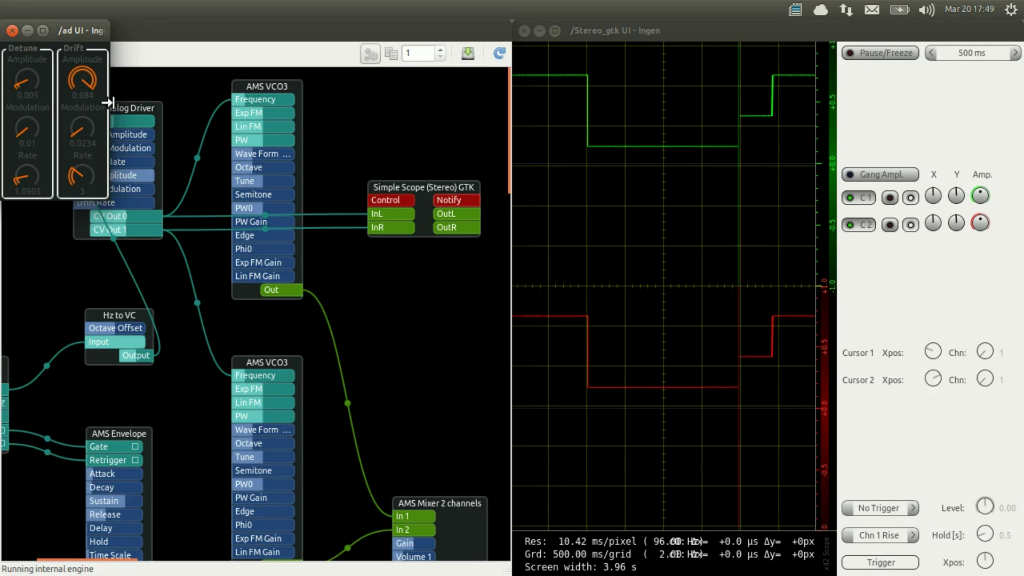
{"action": "scroll", "coordinate": [82, 126], "scroll_direction": "up", "scroll_amount": 5}
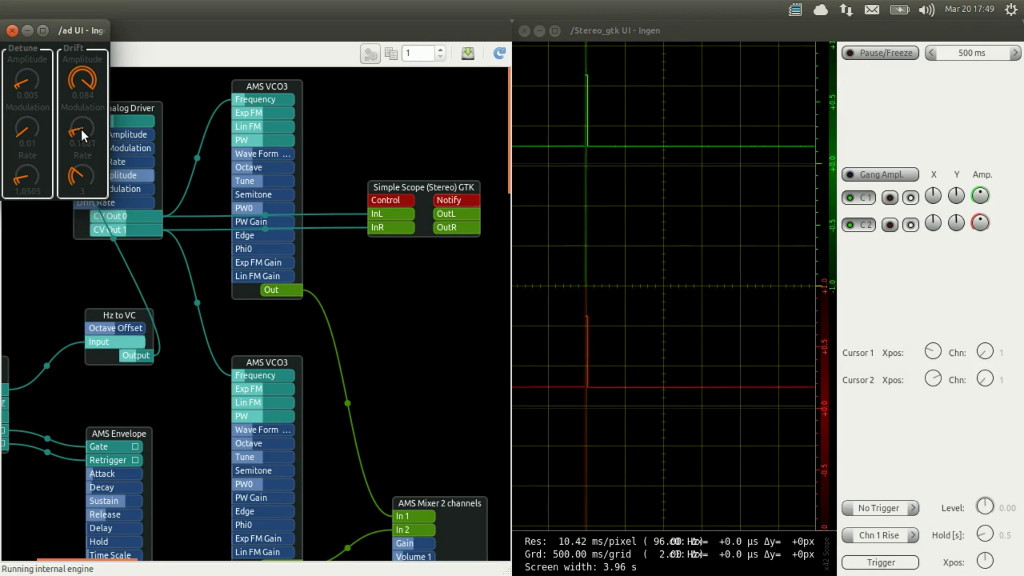
{"action": "scroll", "coordinate": [80, 129], "scroll_direction": "up", "scroll_amount": 5}
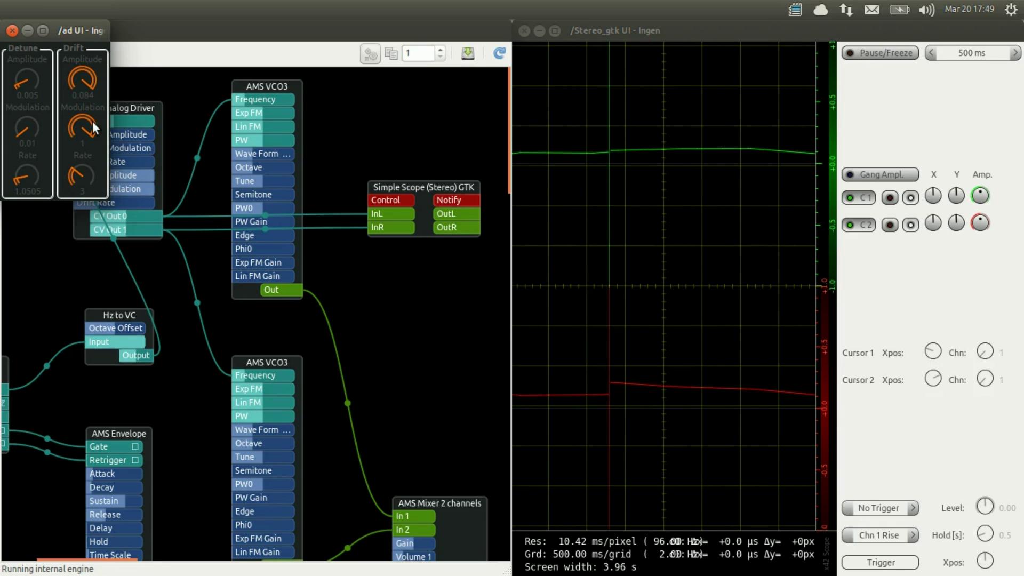
- Lower the Analog Driver's Drift Modulation to 0.2097 and its Drift Amplitude to 0.02193
{"action": "left_click_drag", "start_coordinate": [92, 121], "coordinate": [86, 124]}
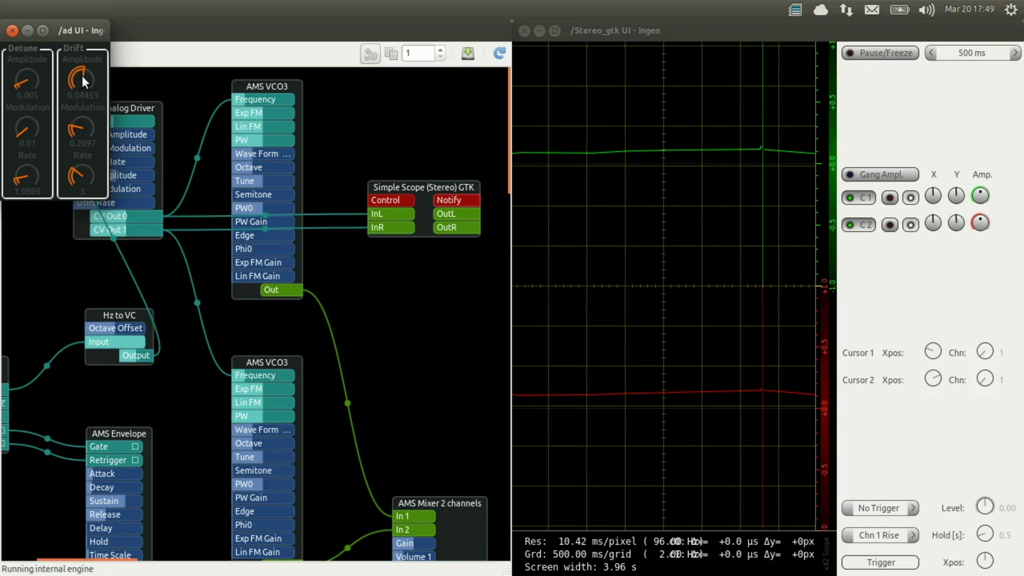
{"action": "scroll", "coordinate": [81, 75], "scroll_direction": "down", "scroll_amount": 5}
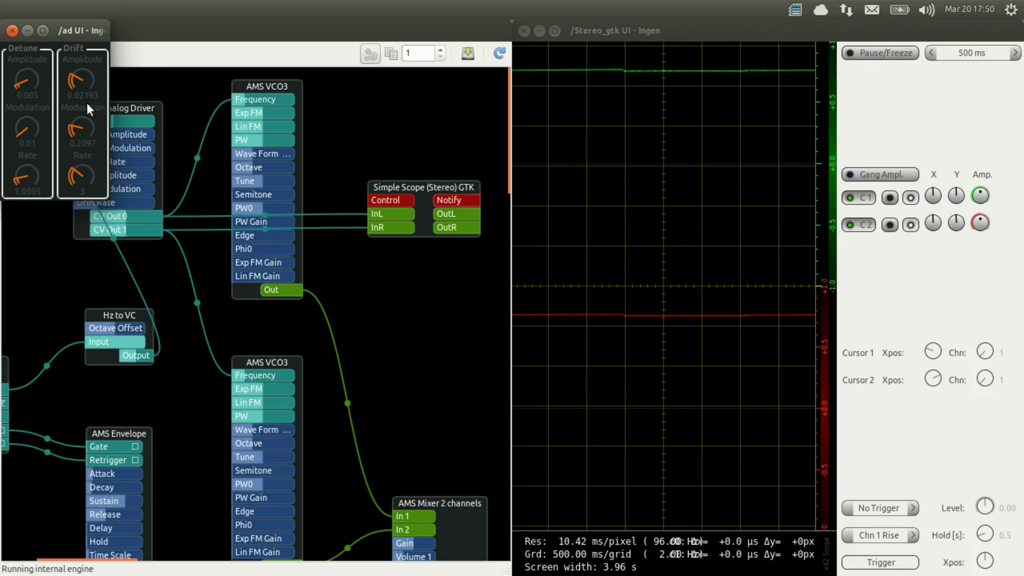
- Raise the Analog Driver's Drift Modulation to 0.8591 and its Drift Amplitude to 0.084
{"action": "scroll", "coordinate": [87, 117], "scroll_direction": "up", "scroll_amount": 5}
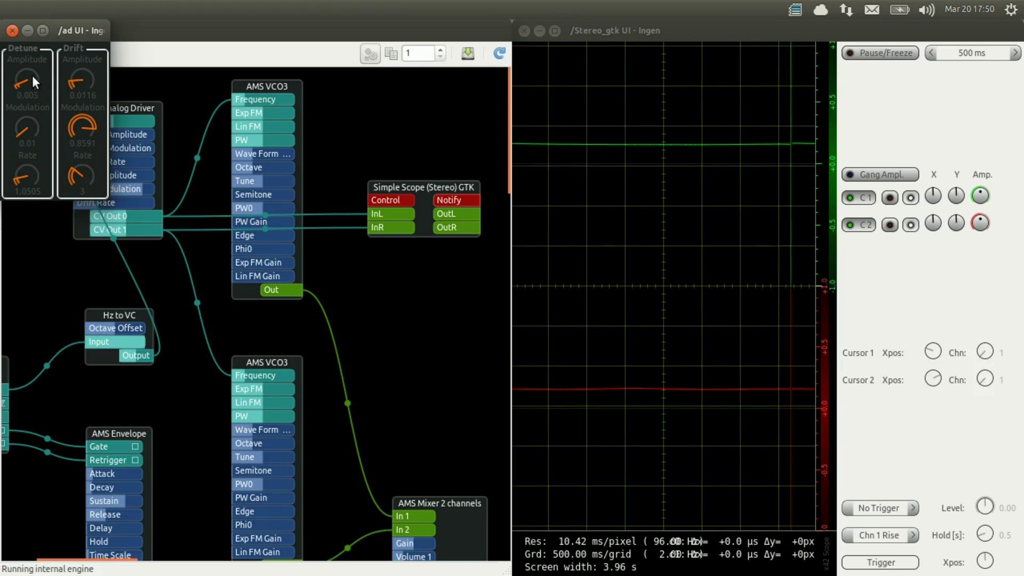
{"action": "left_click_drag", "start_coordinate": [64, 82], "coordinate": [78, 73]}
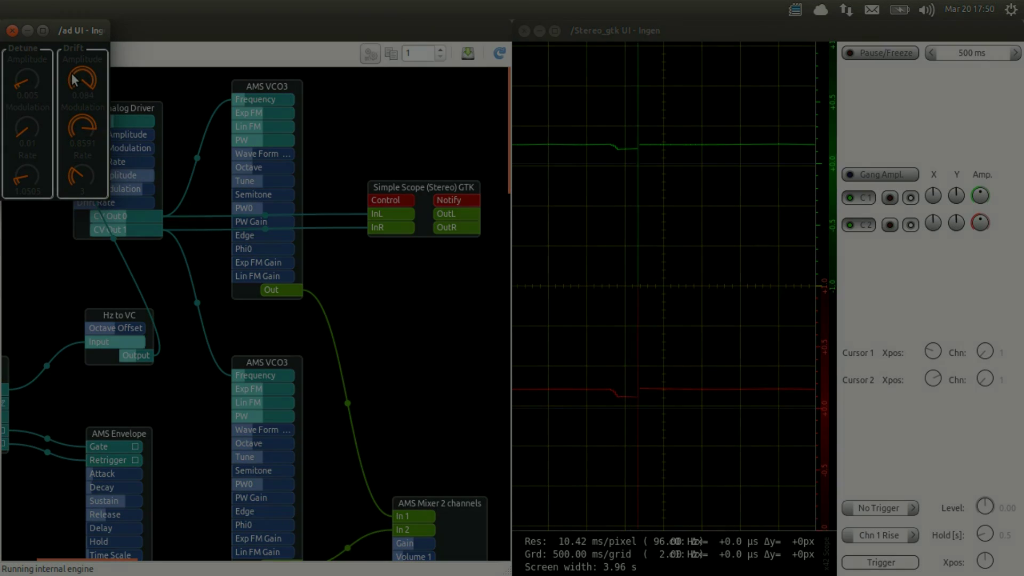